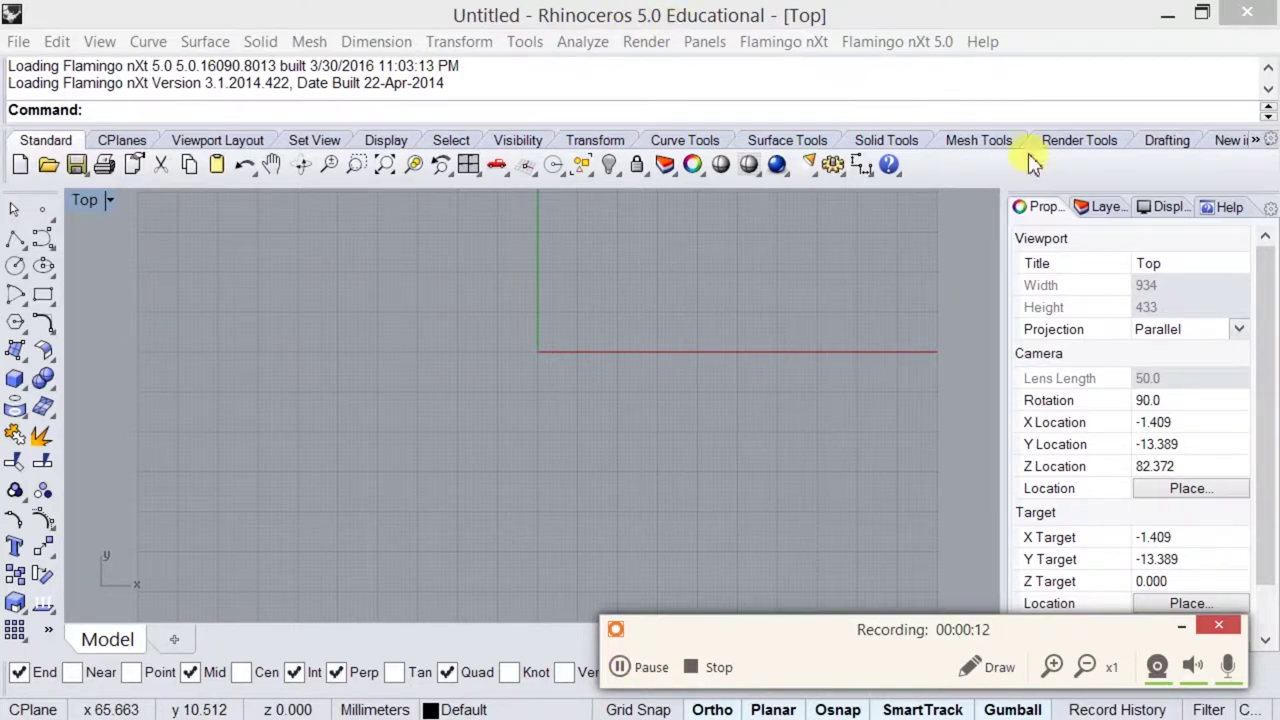
Step: Show the Layers panel and widen it to reveal the Linetype and Print Width columns
left_click(1106, 208)
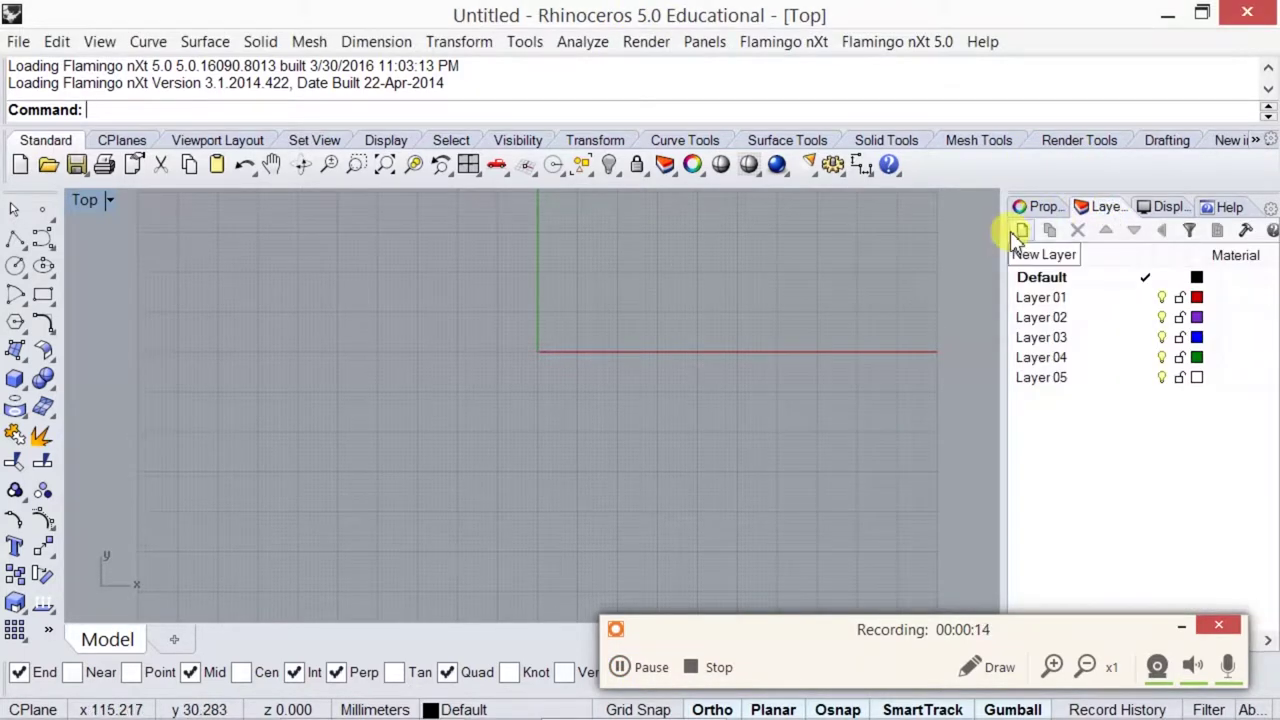
left_click_drag(810, 234, 760, 232)
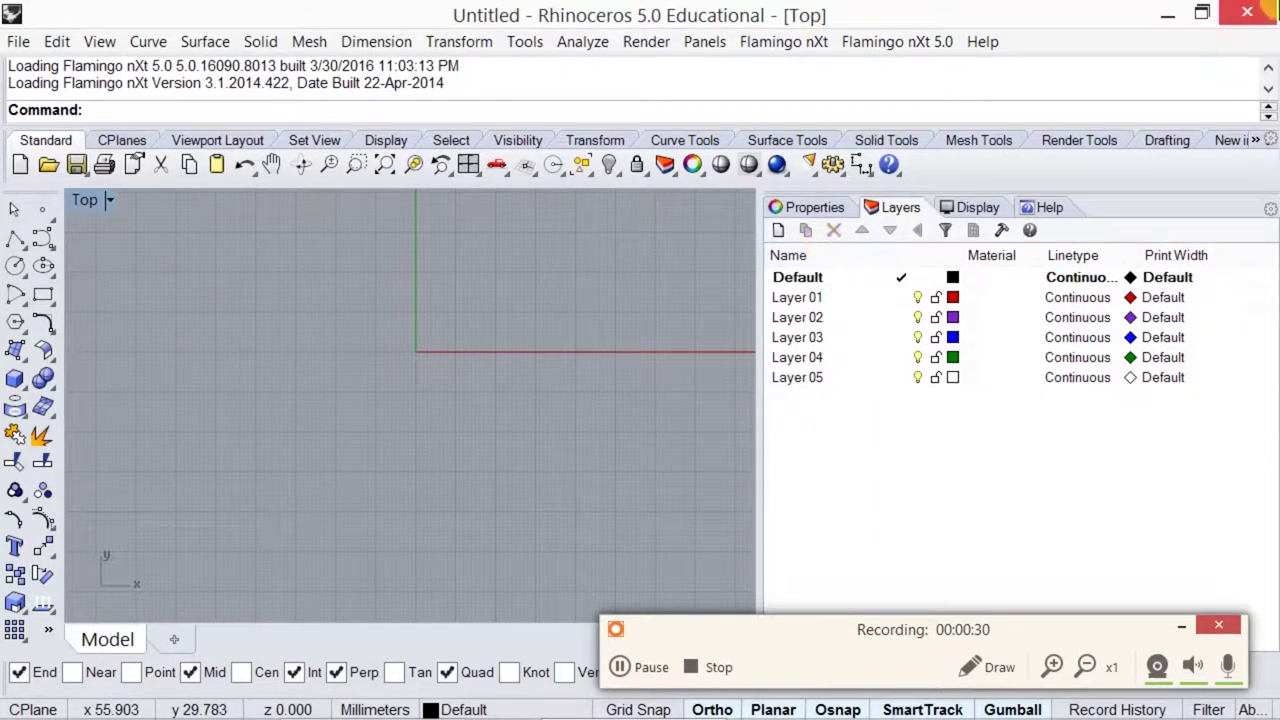
left_click(667, 172)
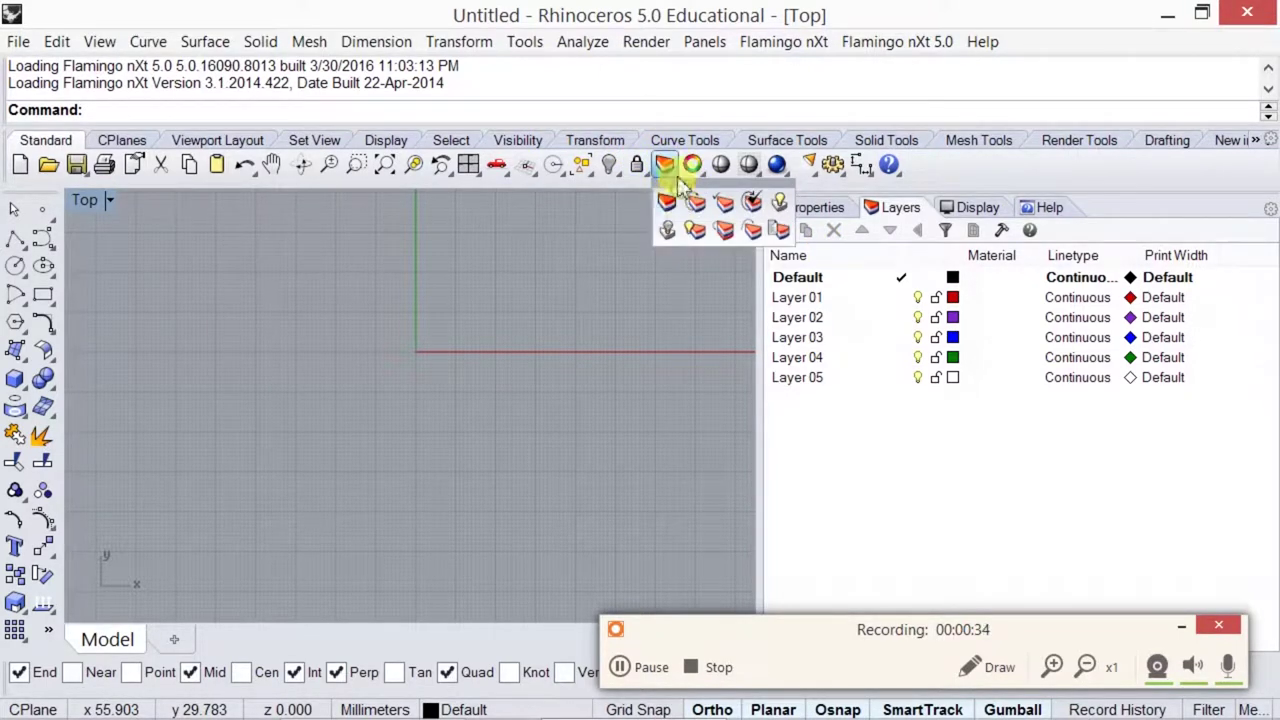
Step: Drag the layer tools flyout off into a floating Layer palette over the viewport
left_click_drag(689, 190, 571, 223)
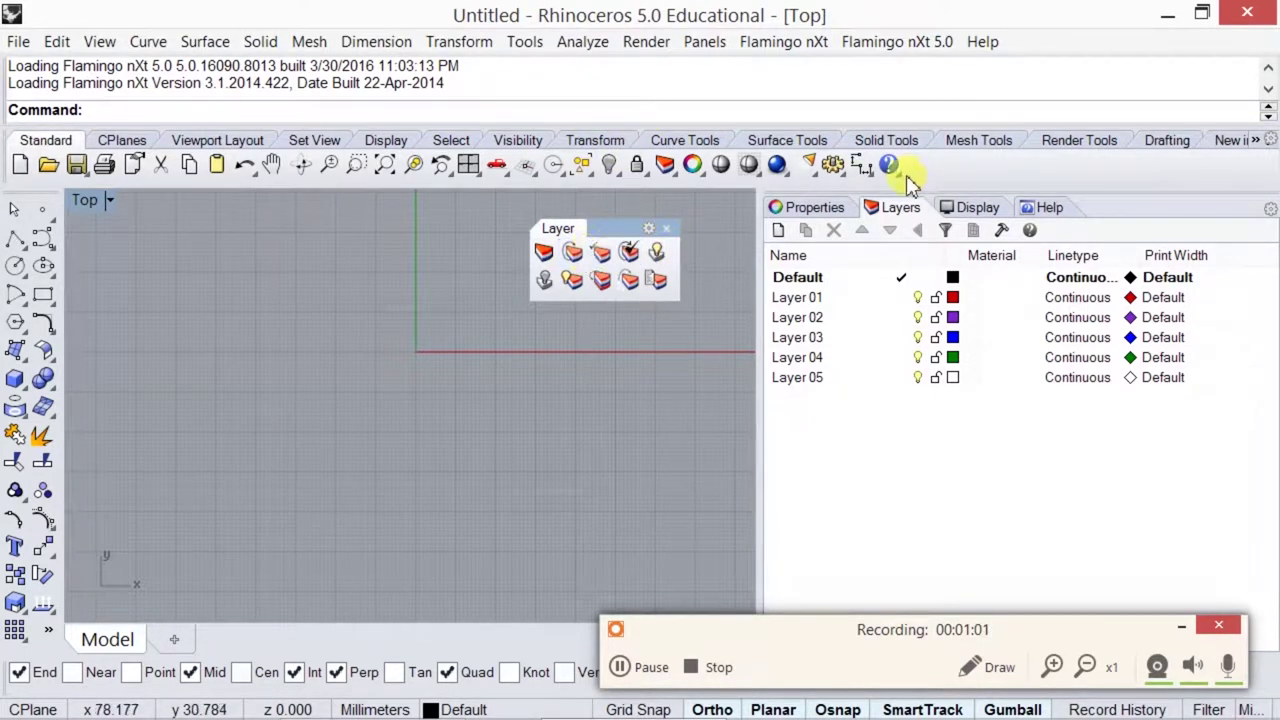
Step: From the status-bar layer list, make Layer 01 and then Layer 02 current
left_click(810, 210)
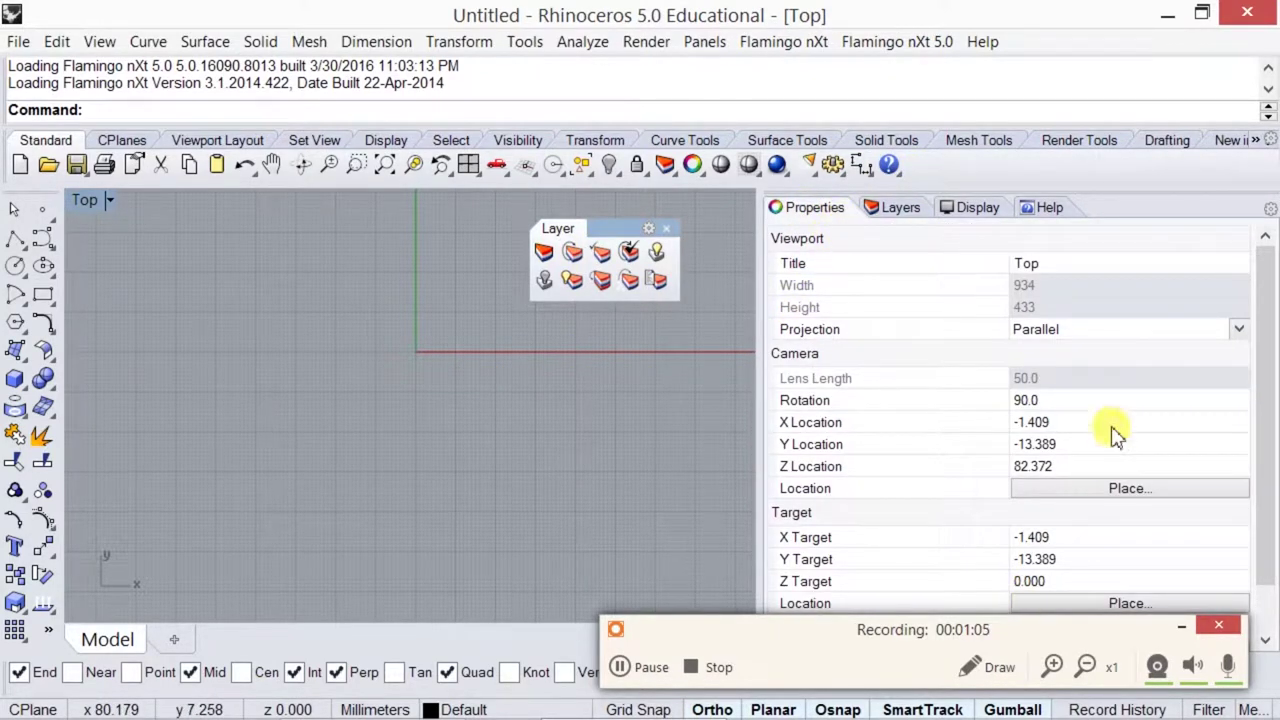
left_click(897, 212)
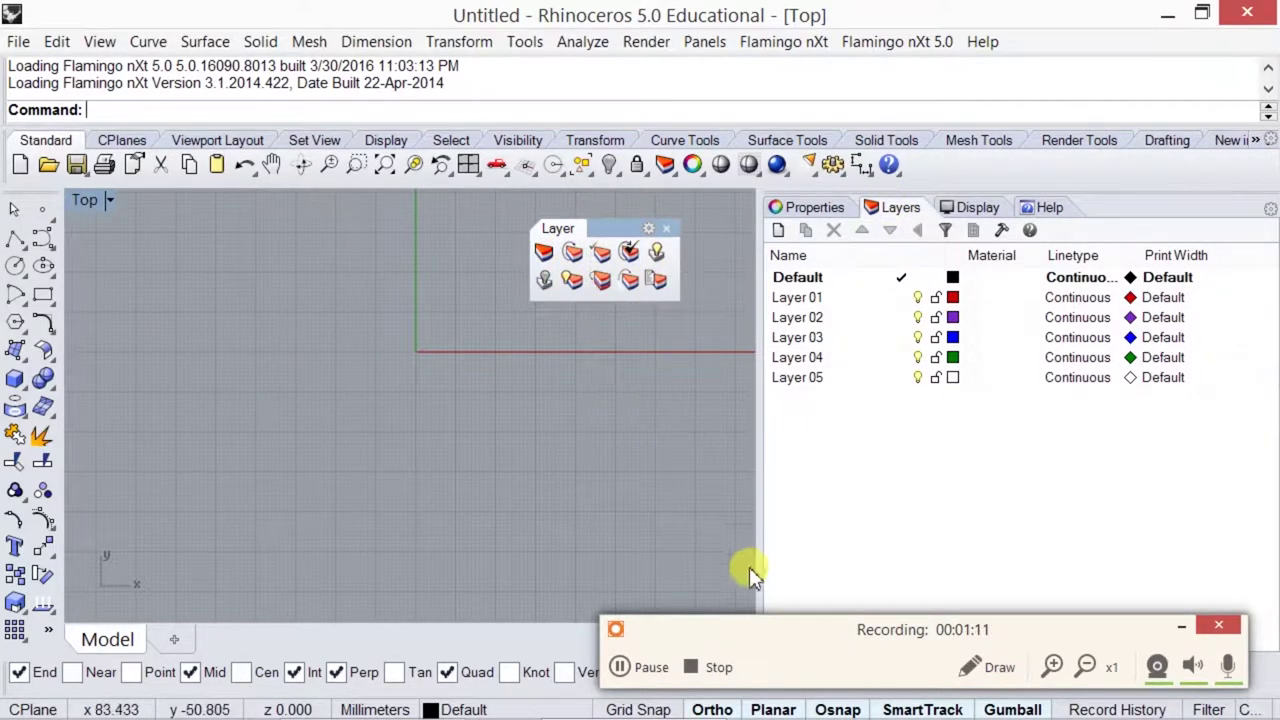
left_click_drag(762, 633, 886, 566)
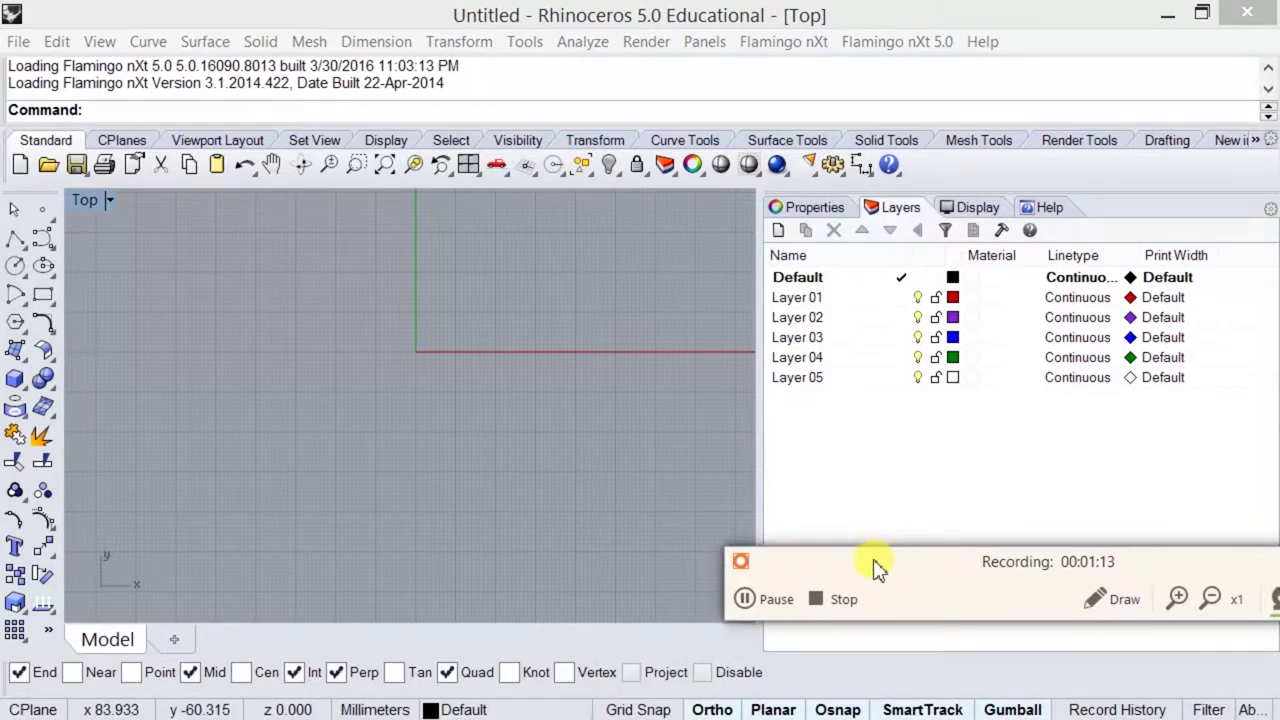
left_click(494, 710)
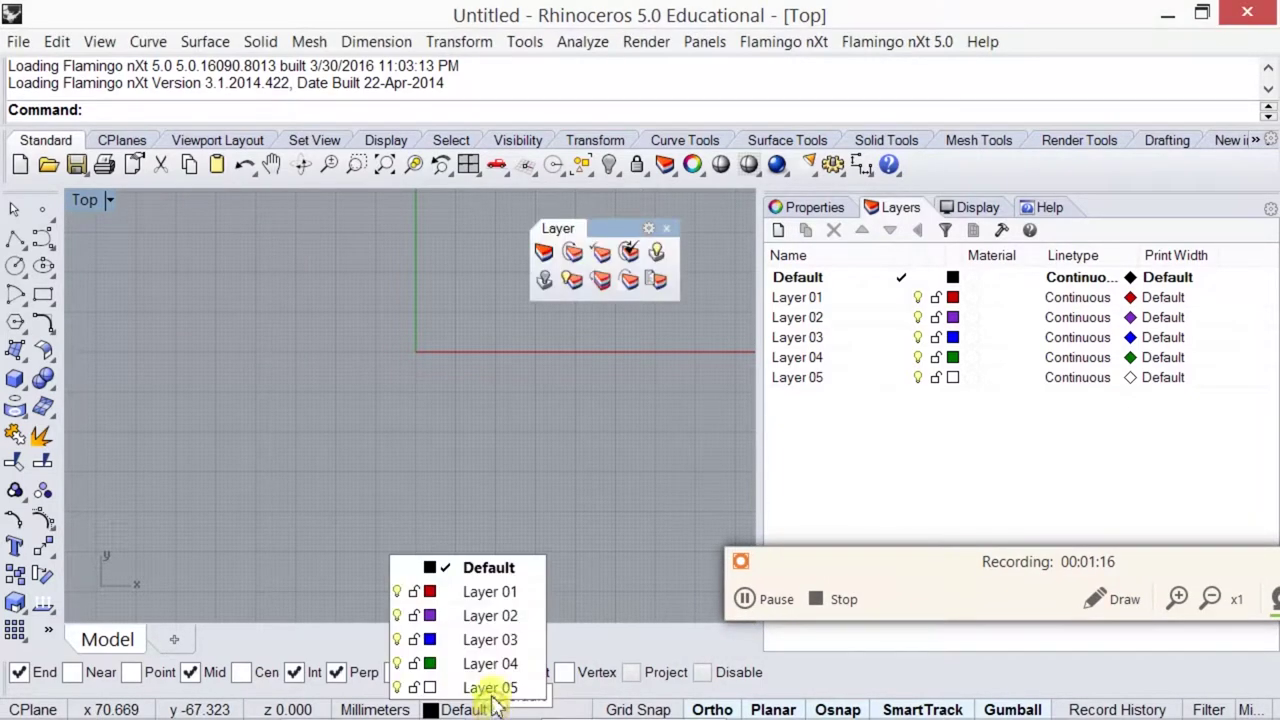
left_click(454, 593)
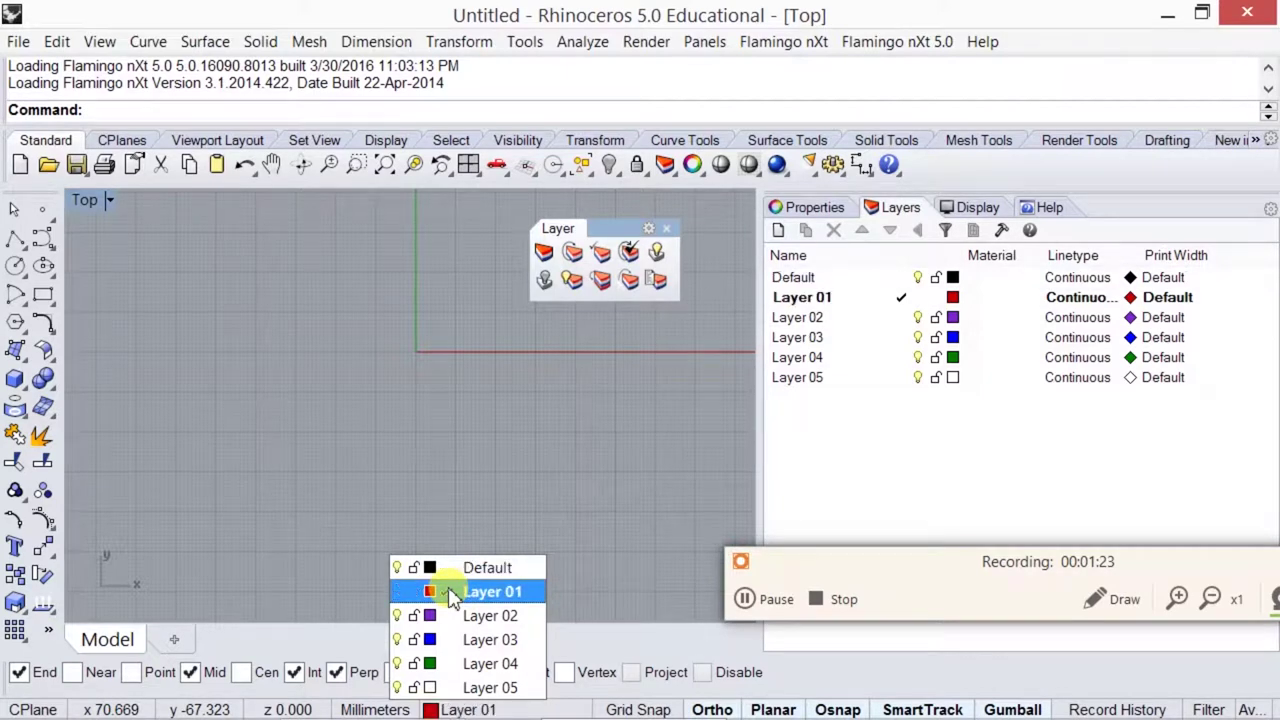
left_click(452, 616)
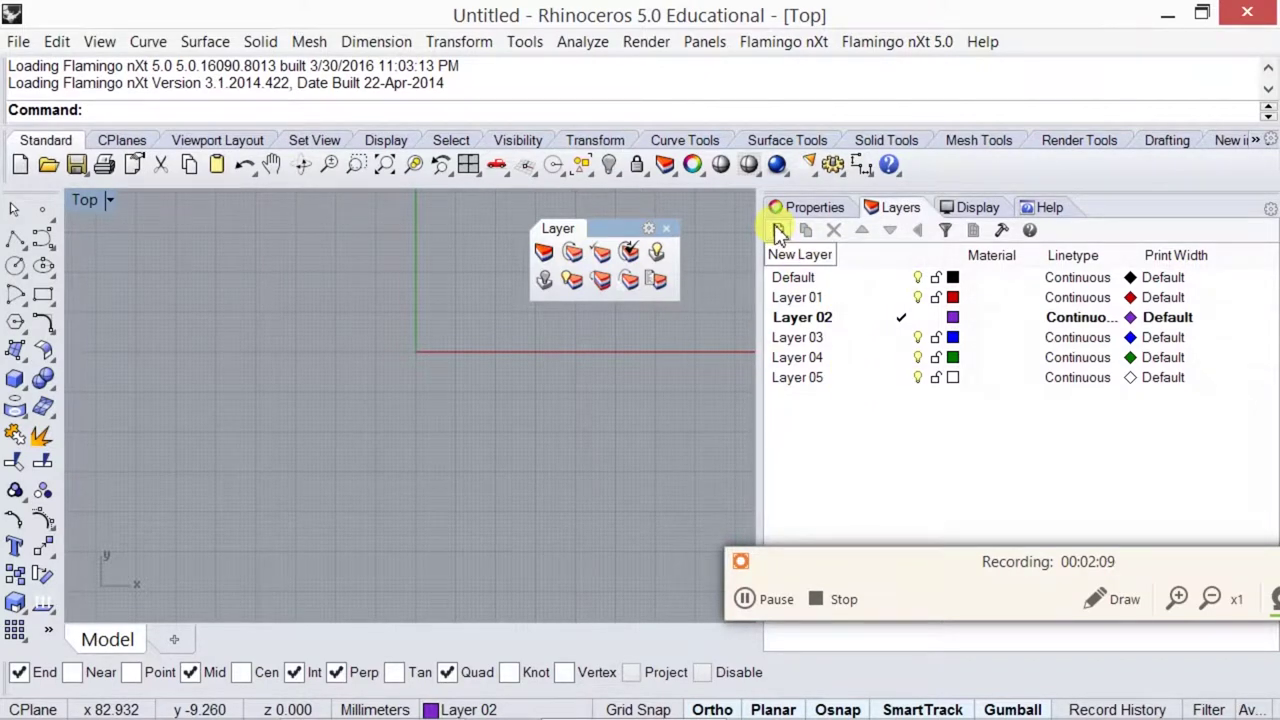
Step: Double-click Default's check column to make it current, then clear the layer selection
double_click(803, 278)
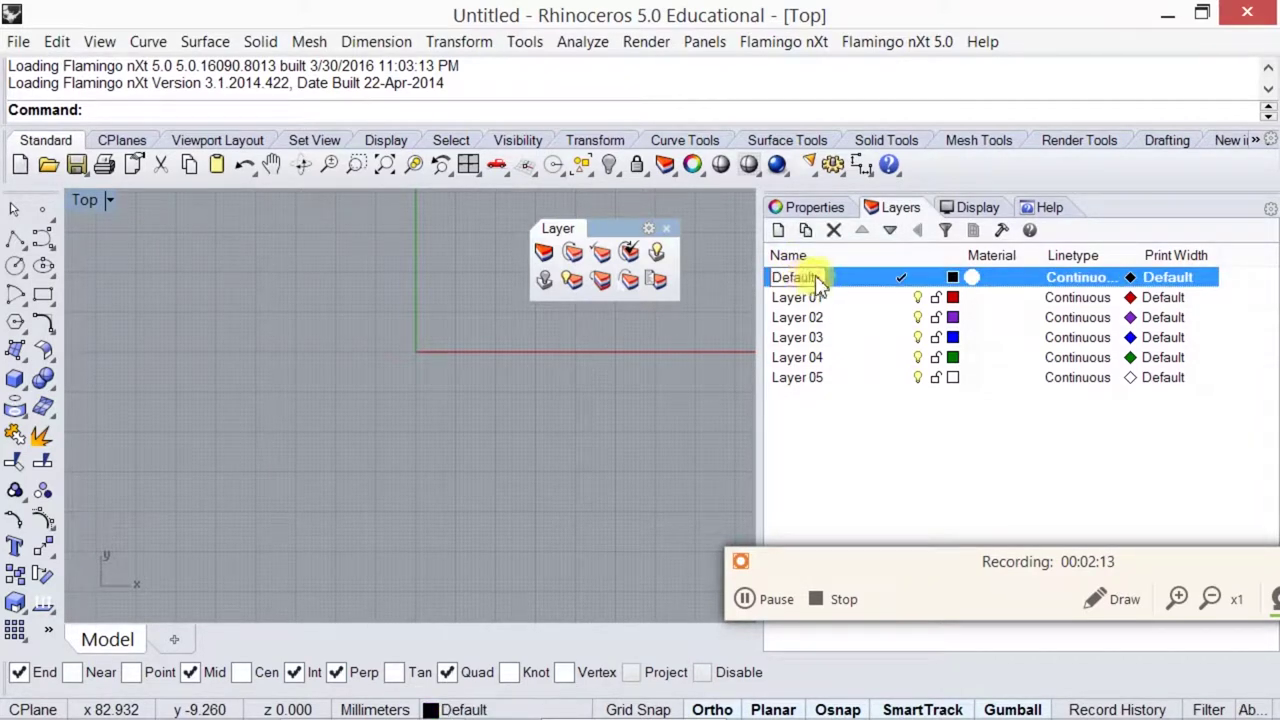
left_click(876, 462)
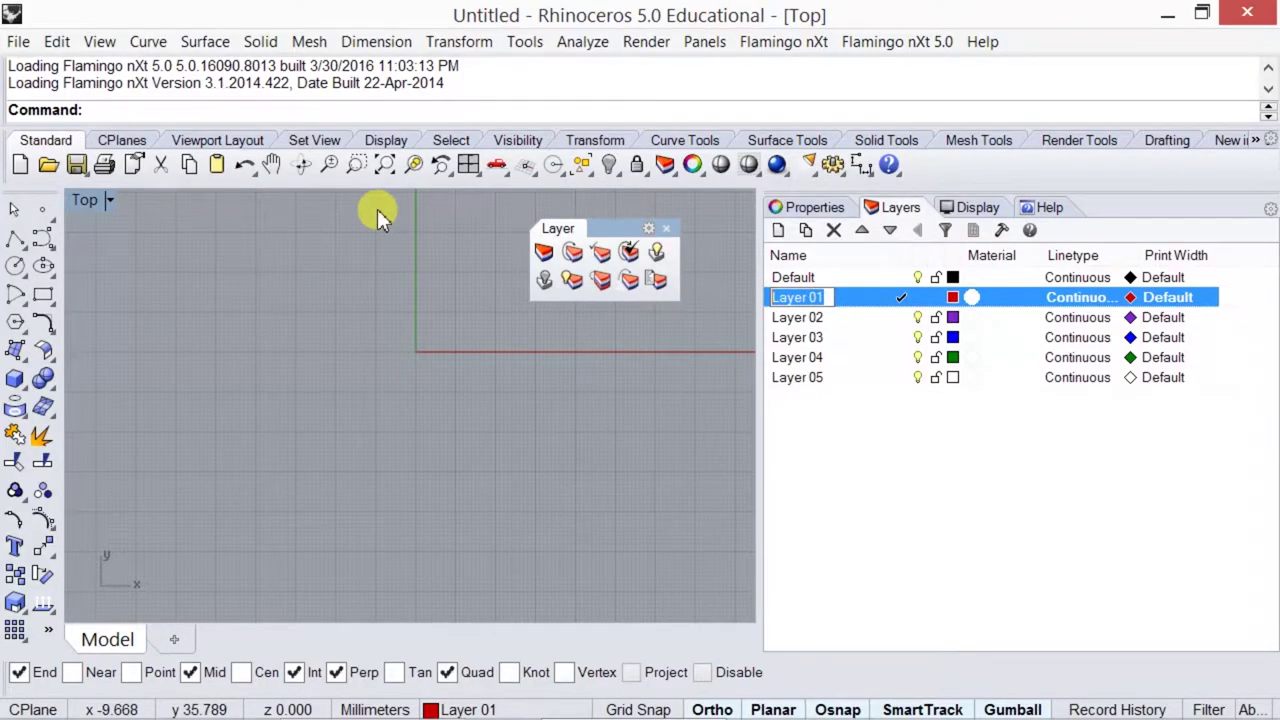
Step: Rename Layer 01 to '2D'
type("2")
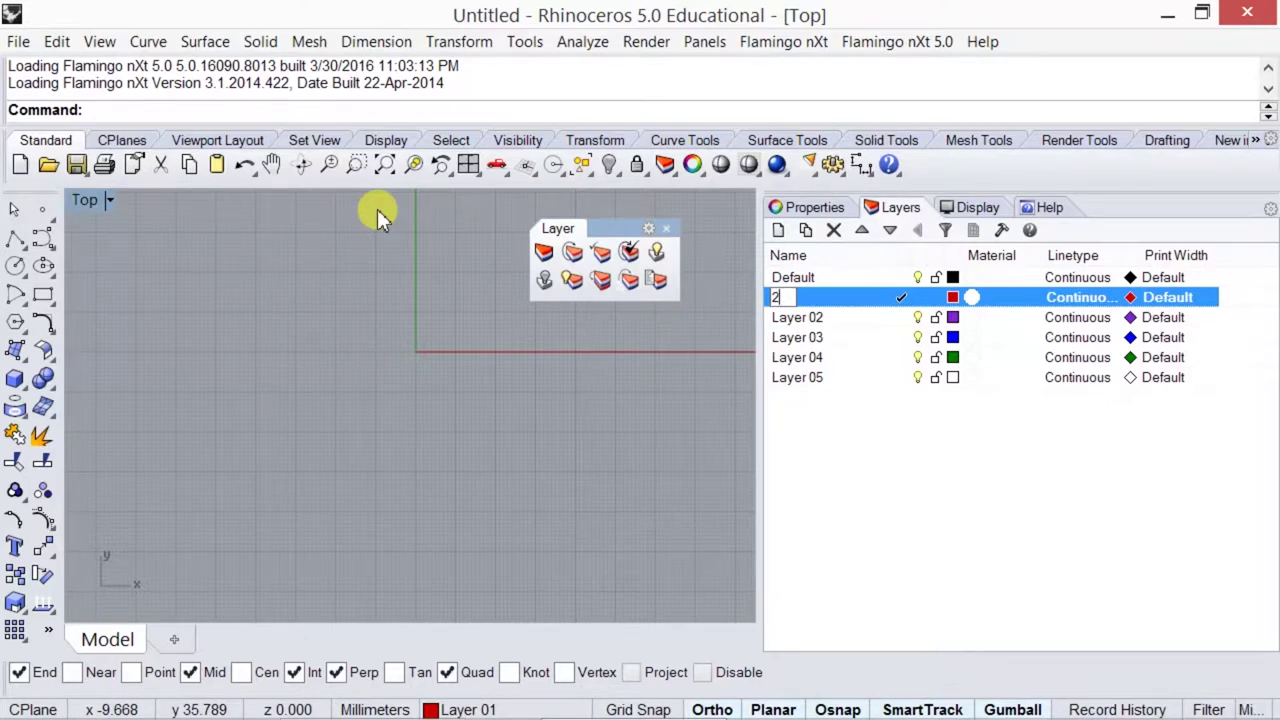
type("D")
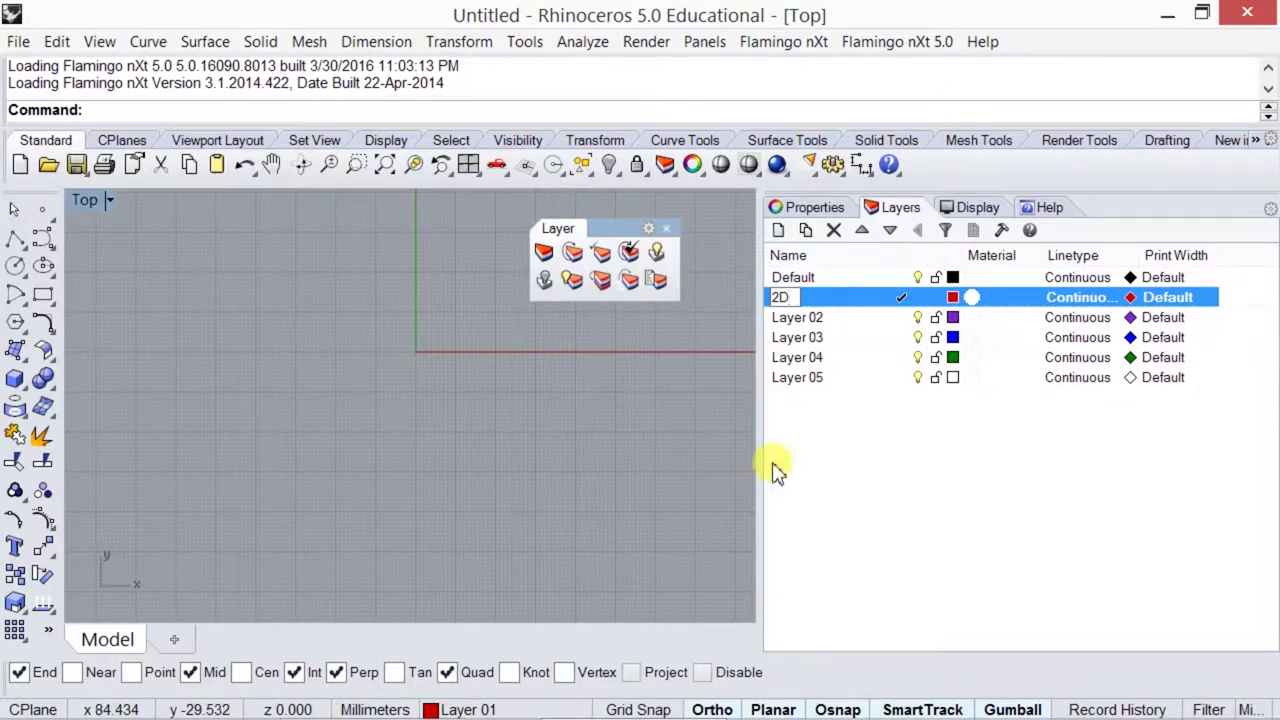
left_click(795, 420)
left_click(837, 320)
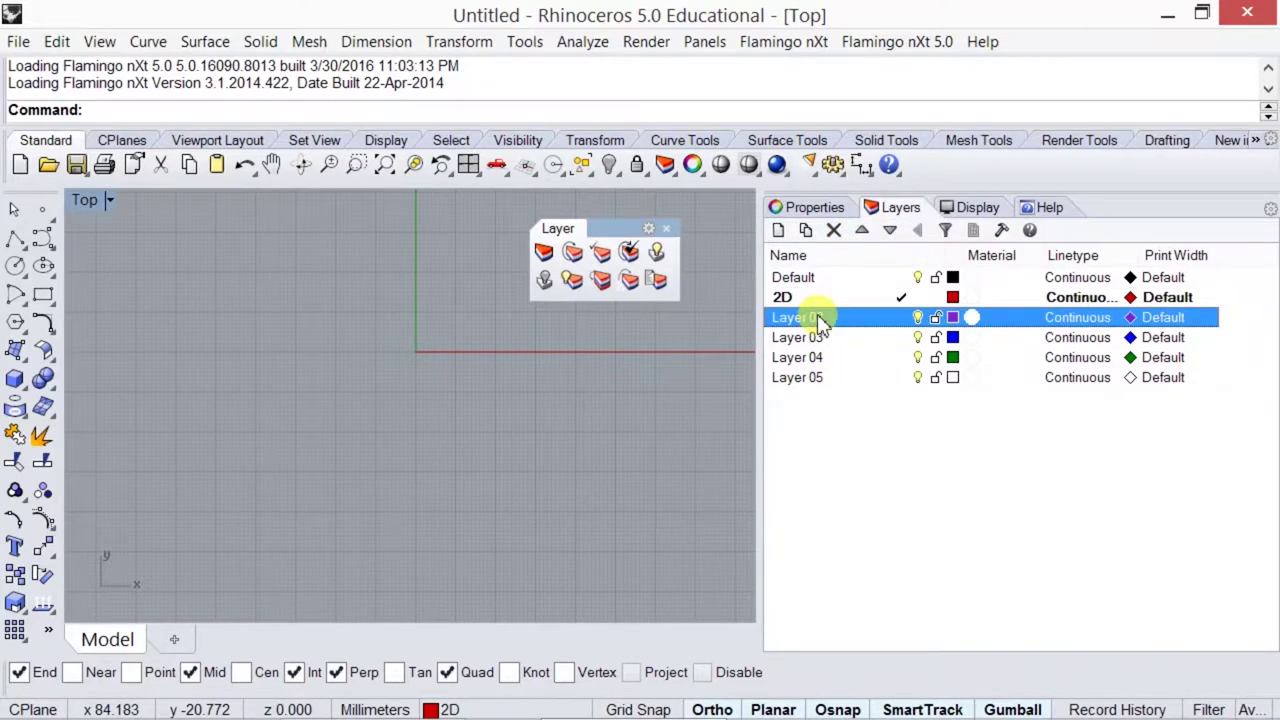
Step: Nest Layers 02–05 under 2D, undoing one misplaced drop, and expand its sublayers
left_click_drag(820, 318, 818, 303)
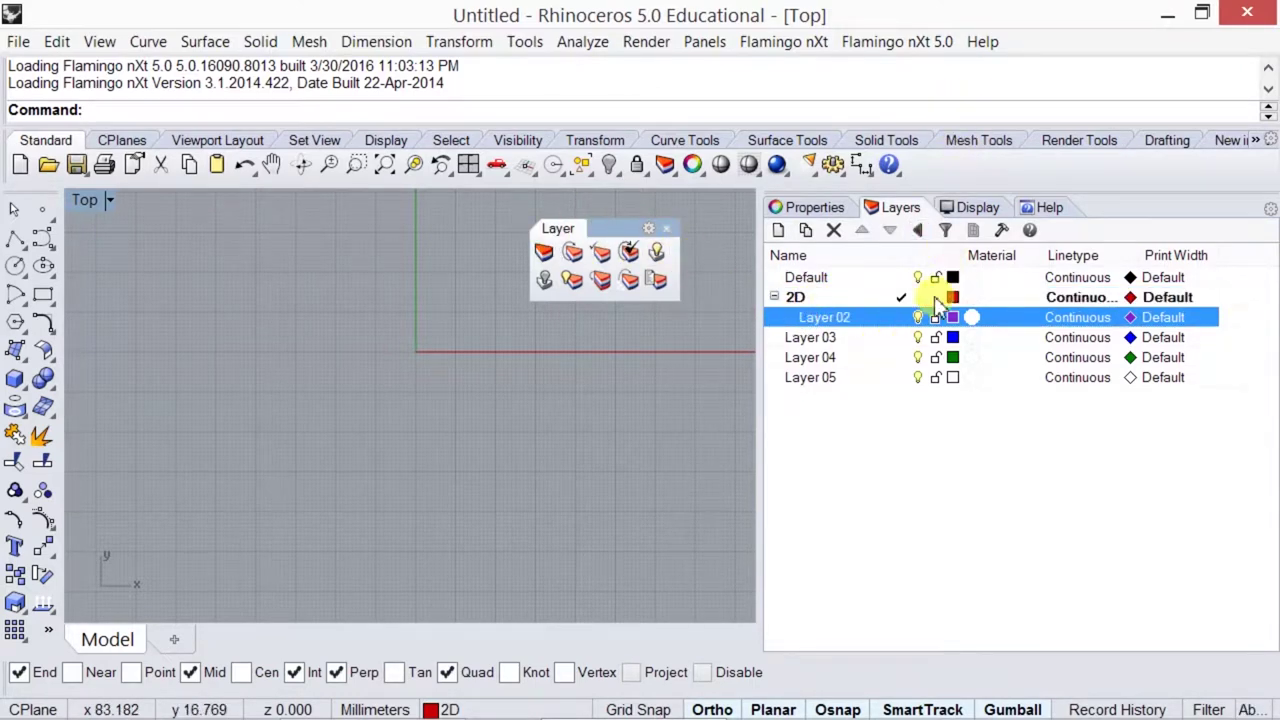
key("ctrl+z")
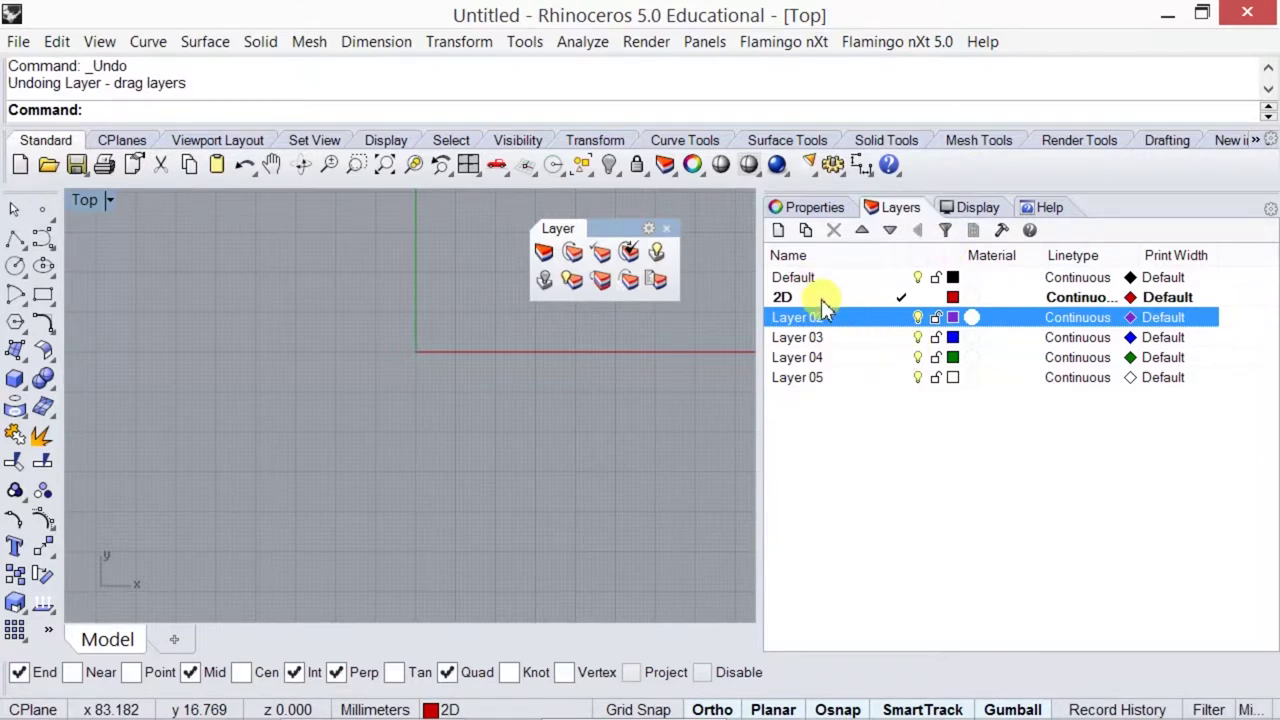
left_click_drag(817, 325, 820, 298)
left_click_drag(815, 345, 820, 297)
left_click(820, 378)
left_click(825, 318, "ctrl")
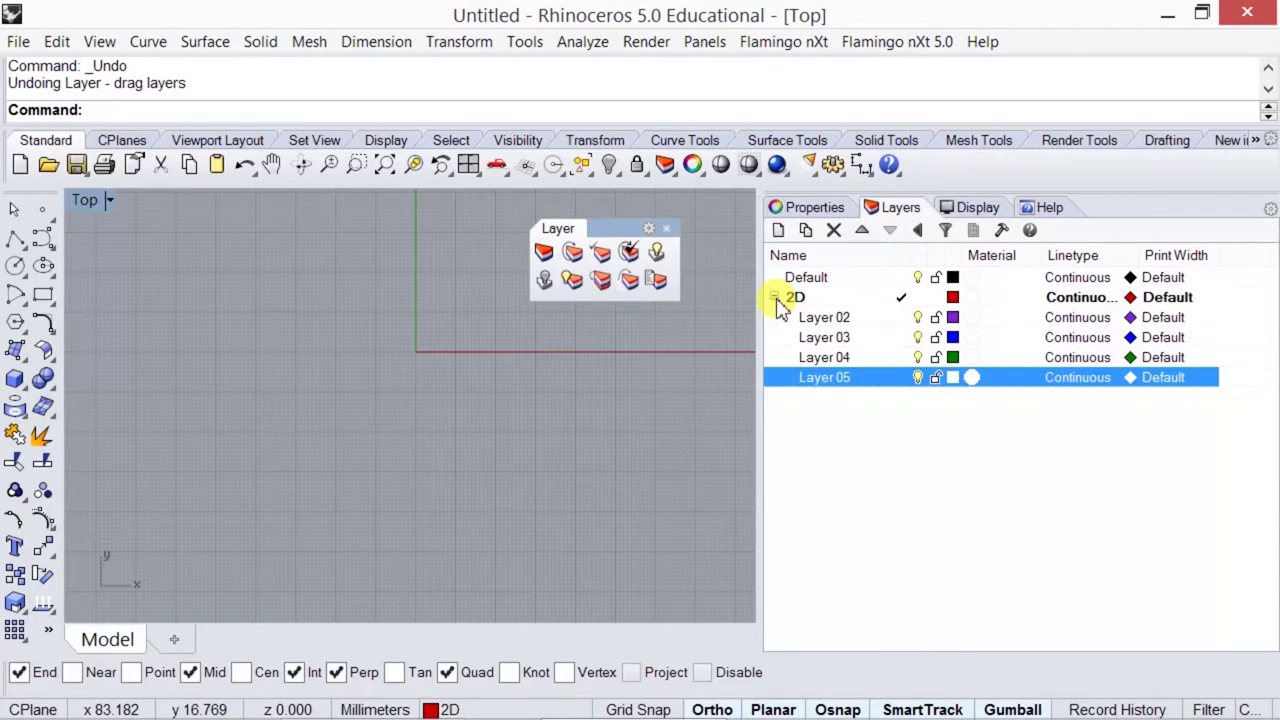
left_click(775, 298)
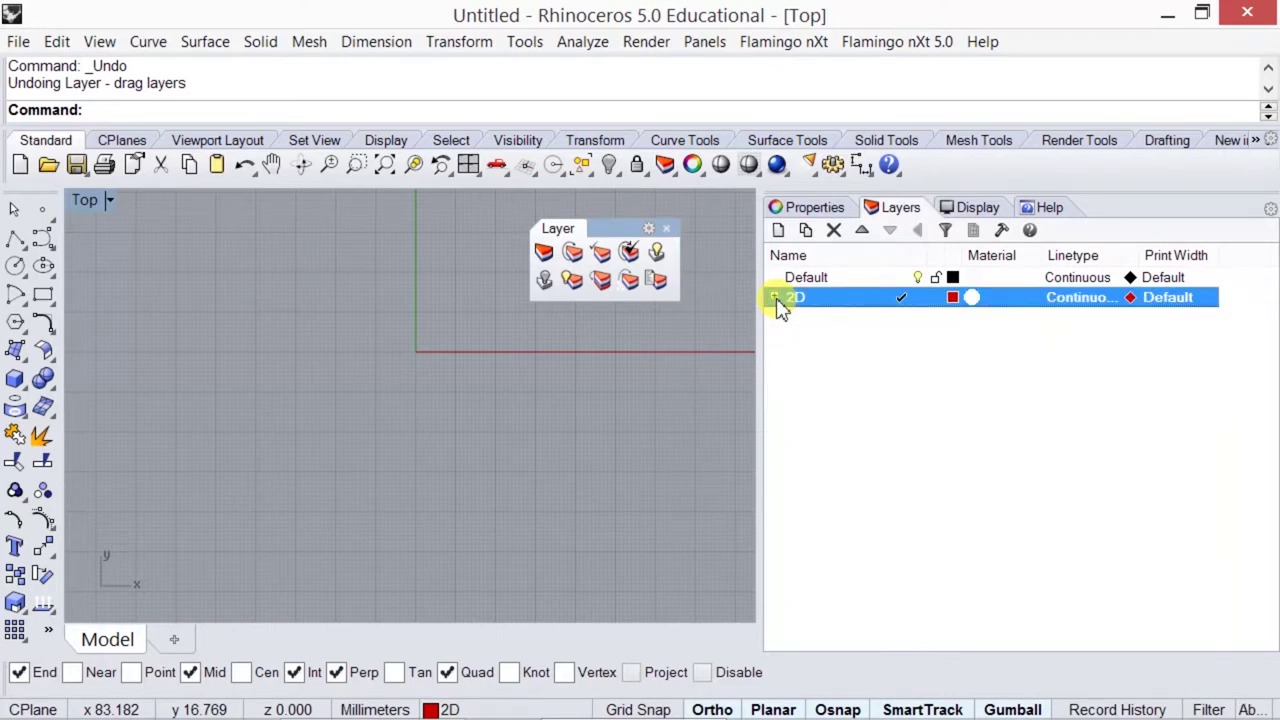
left_click(775, 298)
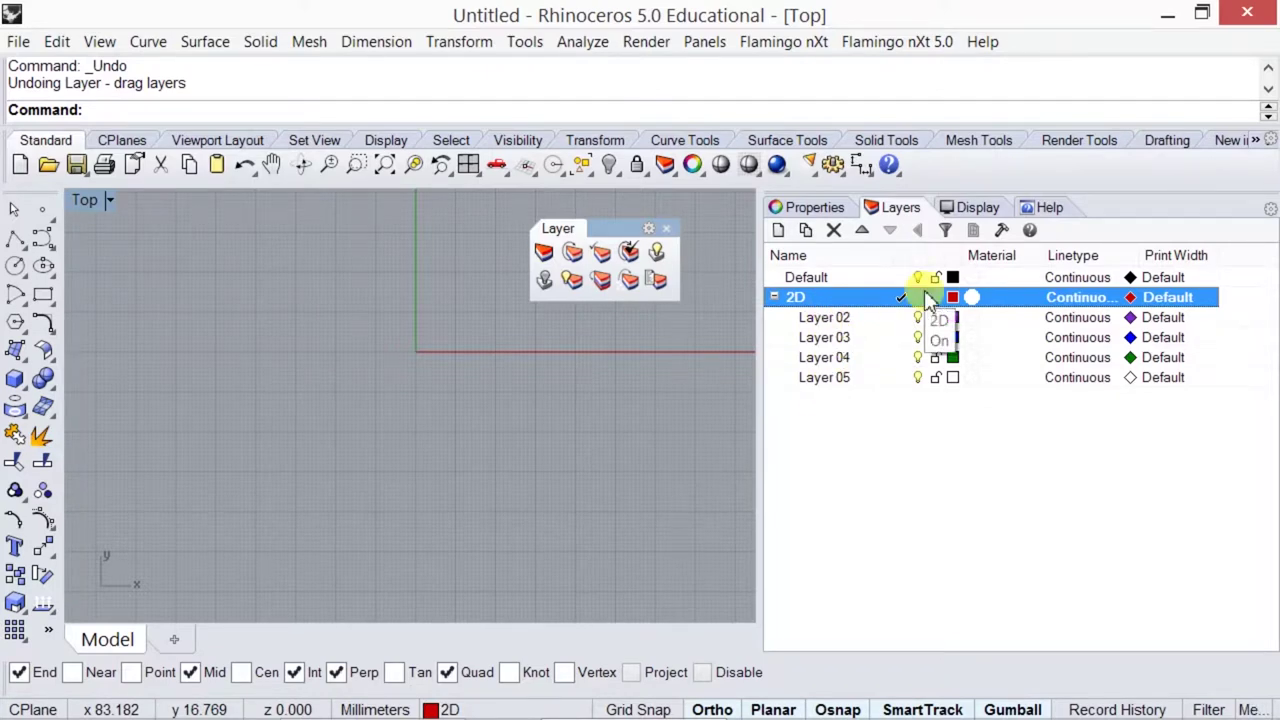
left_click(818, 318)
Step: Rename the first two 2D sublayers to 'CONSTRUCTION LAYERS' and 'OUTLINE'
left_click(823, 313)
type("Con")
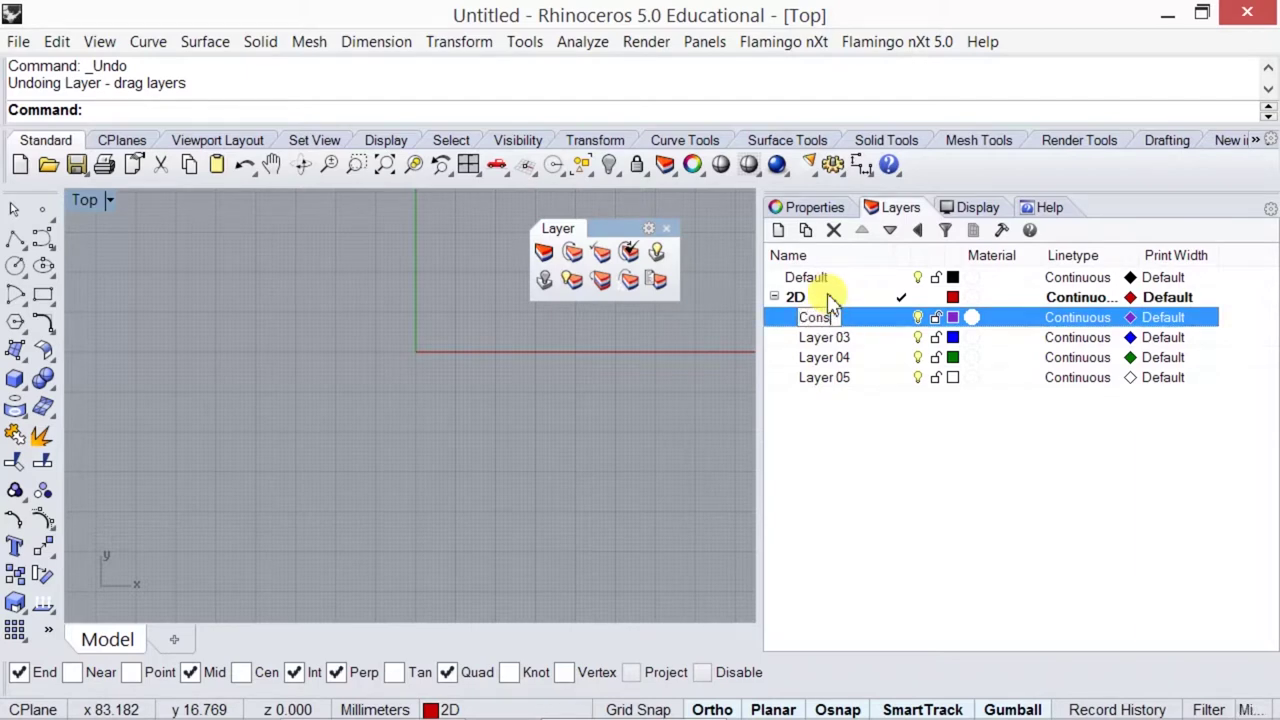
type("STRUCTION LAYERS")
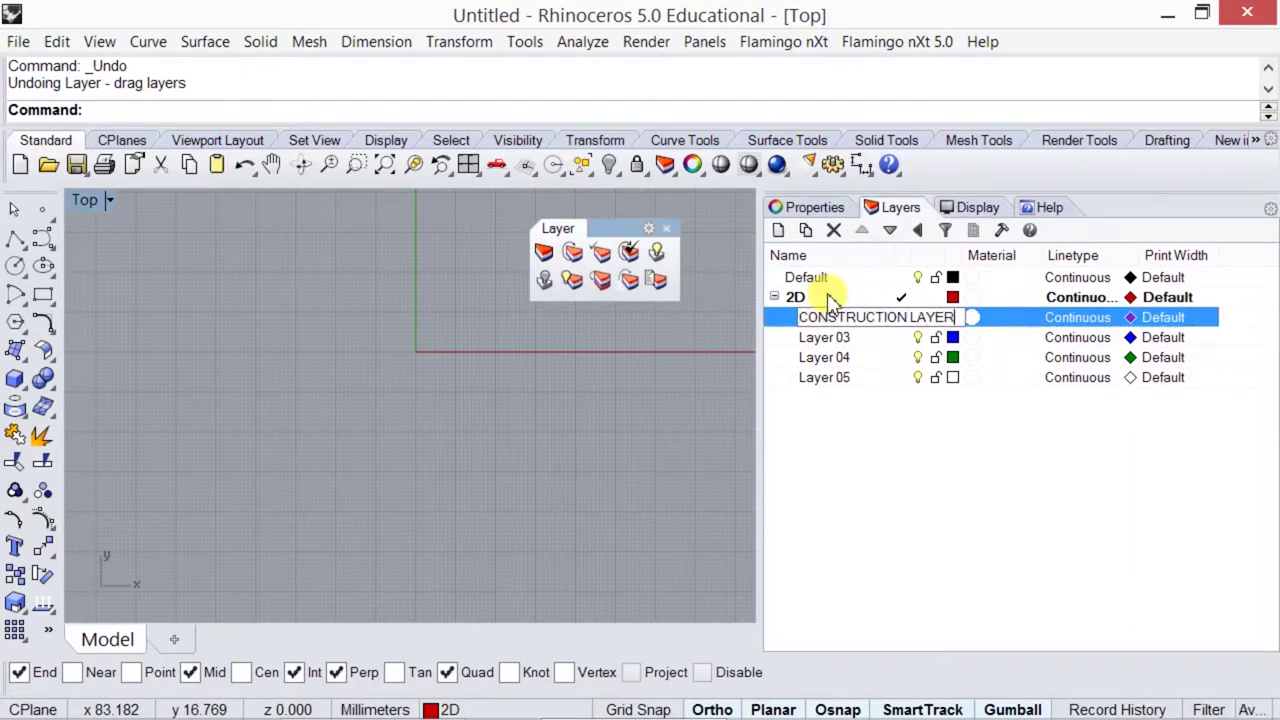
left_click(836, 340)
left_click(836, 340)
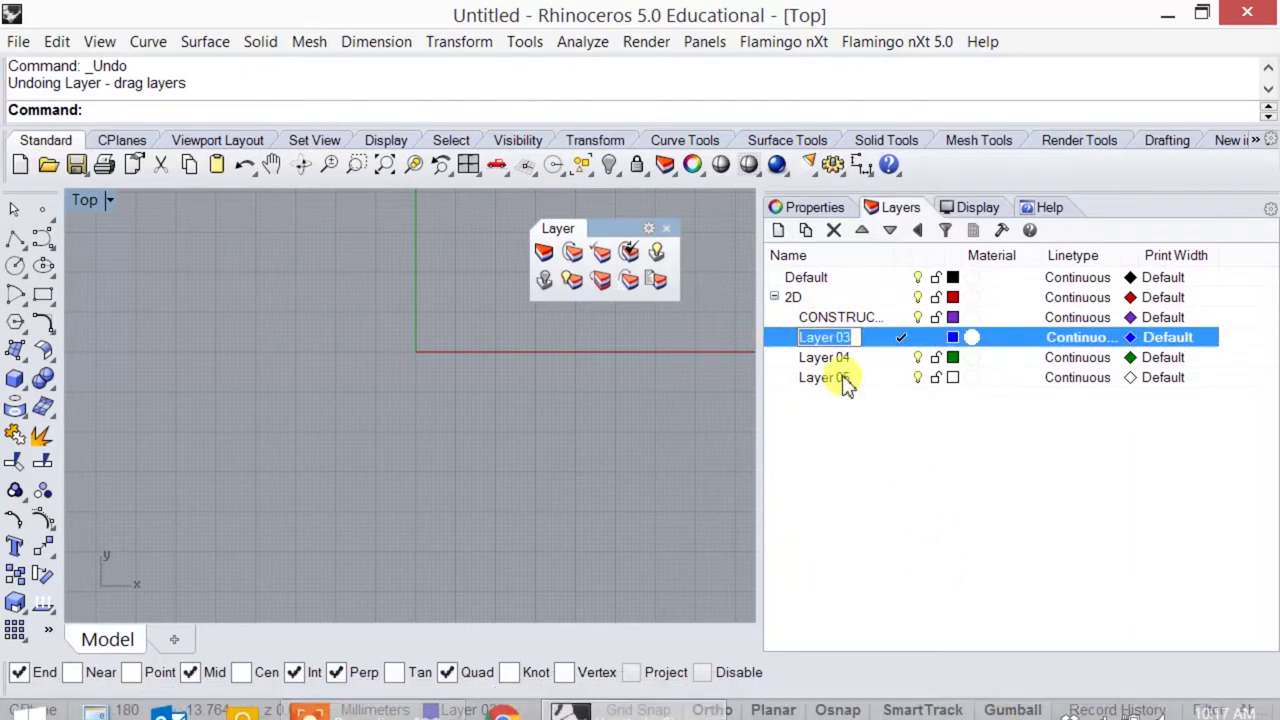
type("OUTL")
key("BackSpace")
key("BackSpace")
key("BackSpace")
key("BackSpace")
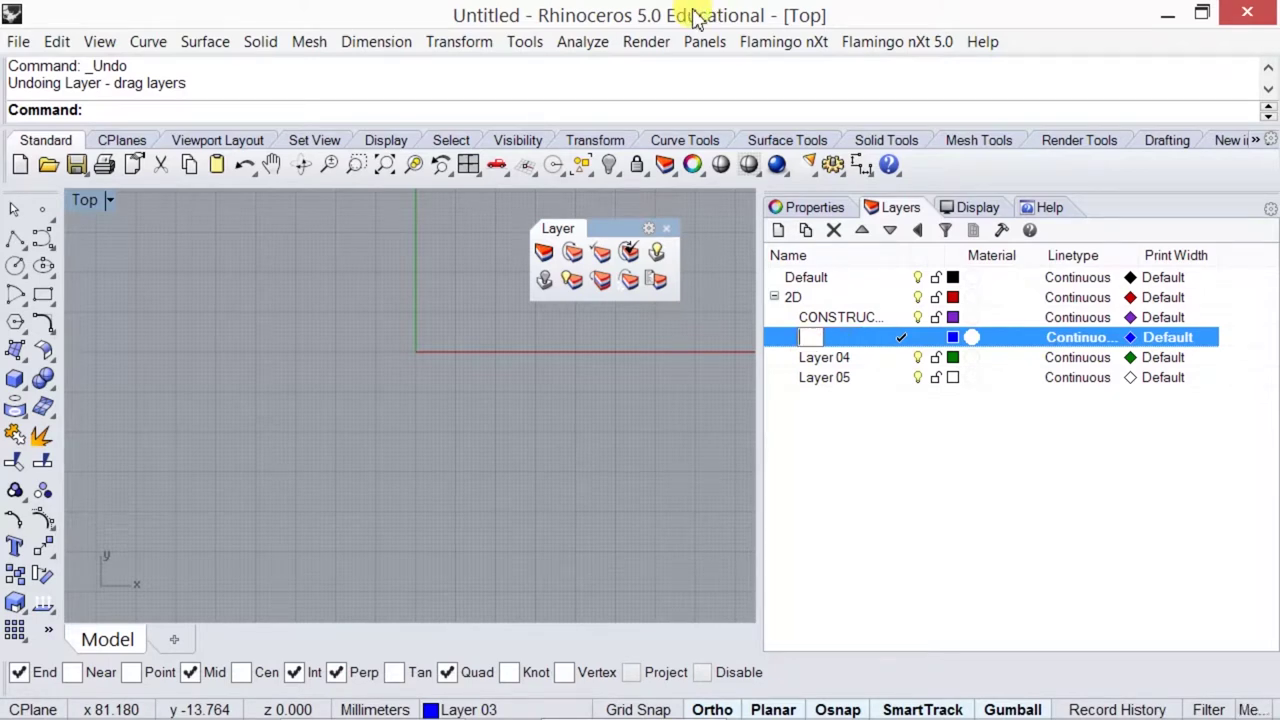
type("OUTLINE")
Step: Rename the next two 2D sublayers to 'HIDDEN LINES' and 'CENTRE LINES'
left_click(808, 357)
left_click(808, 357)
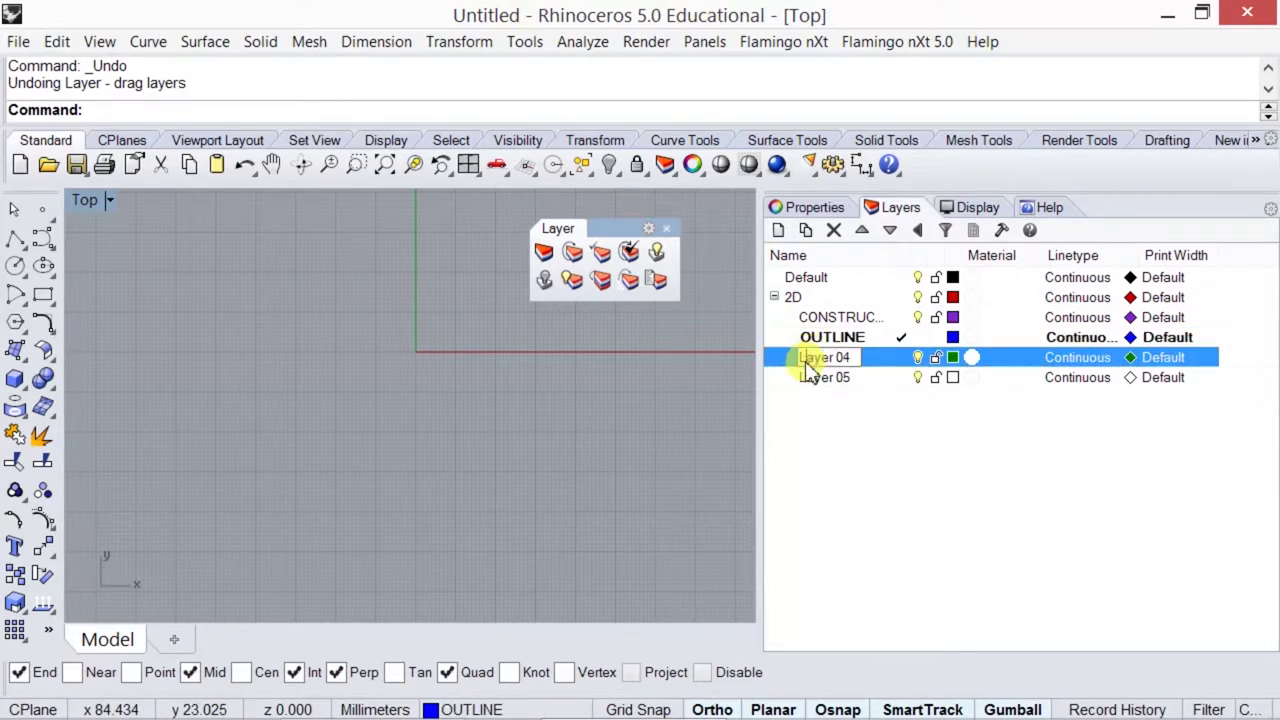
type("HIDDEN LINES")
left_click(845, 378)
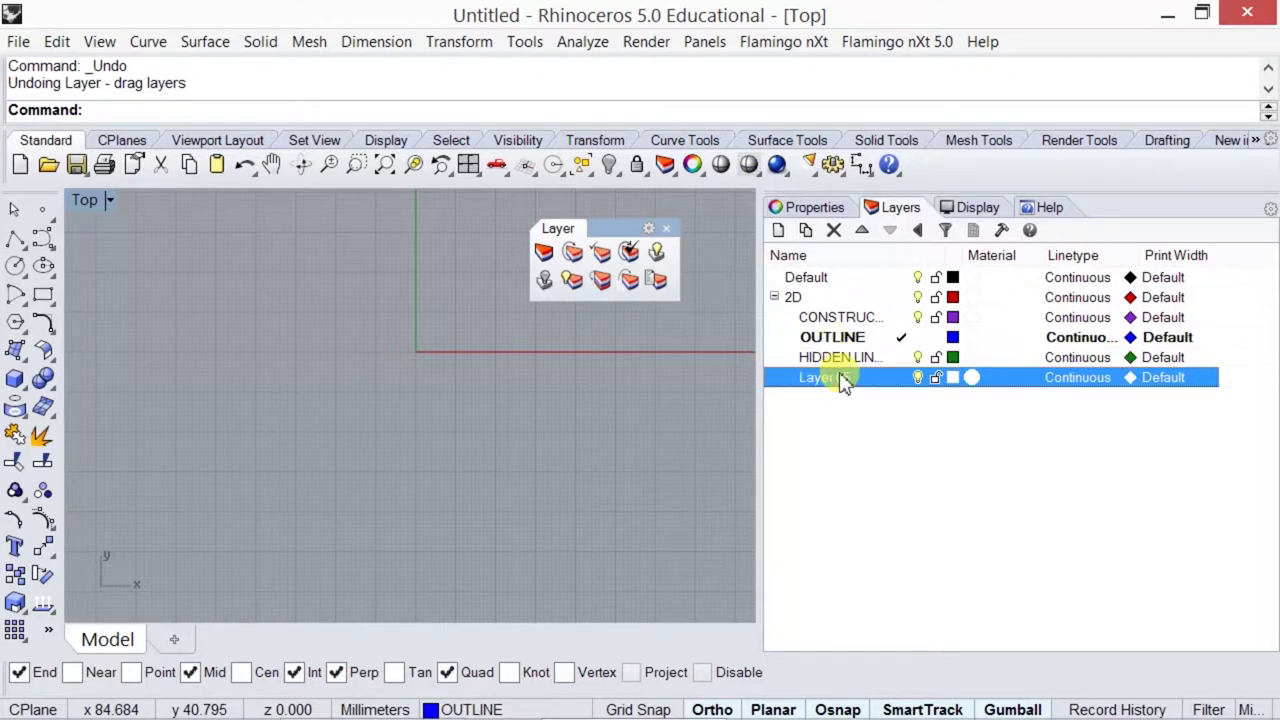
left_click(845, 378)
type("CENTRE LINES")
key("Return")
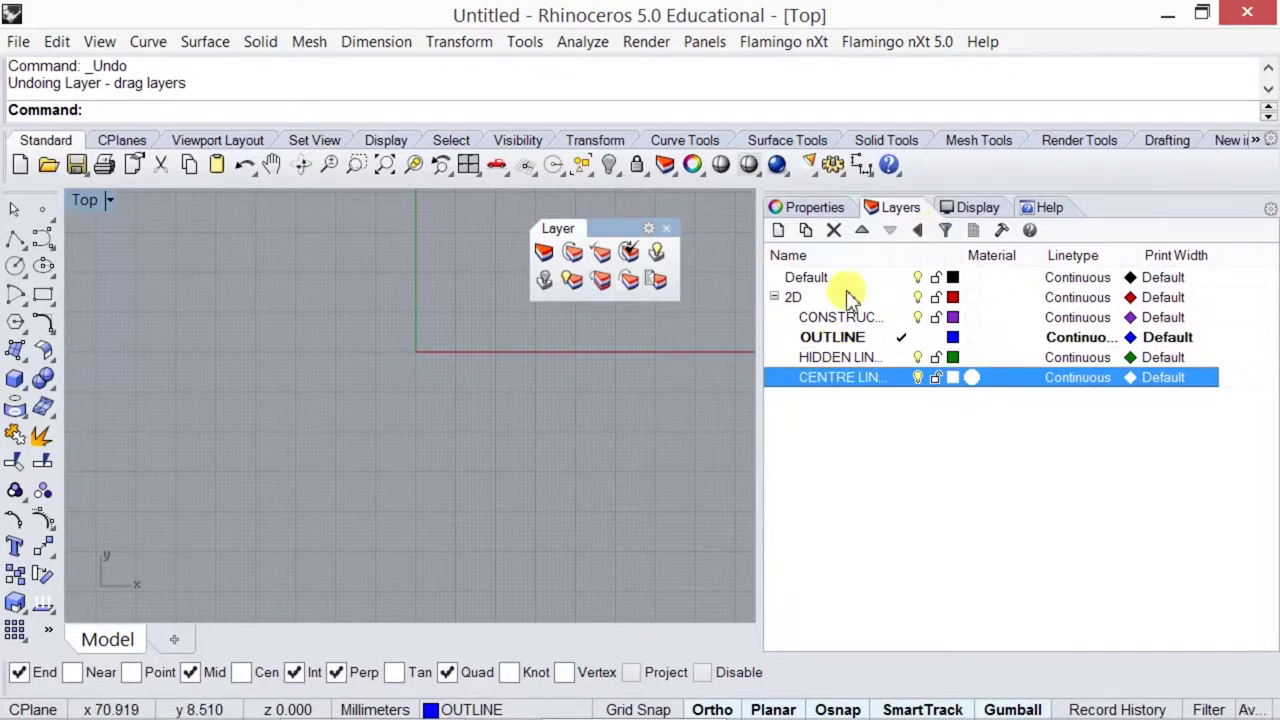
Step: Add new layers and name them 'PHANTOM', 'TITLE BLOCK' and 'DIMENSIONS'
left_click(779, 230)
left_click(779, 230)
left_click(779, 230)
left_click(779, 230)
left_click(779, 230)
left_click(800, 397)
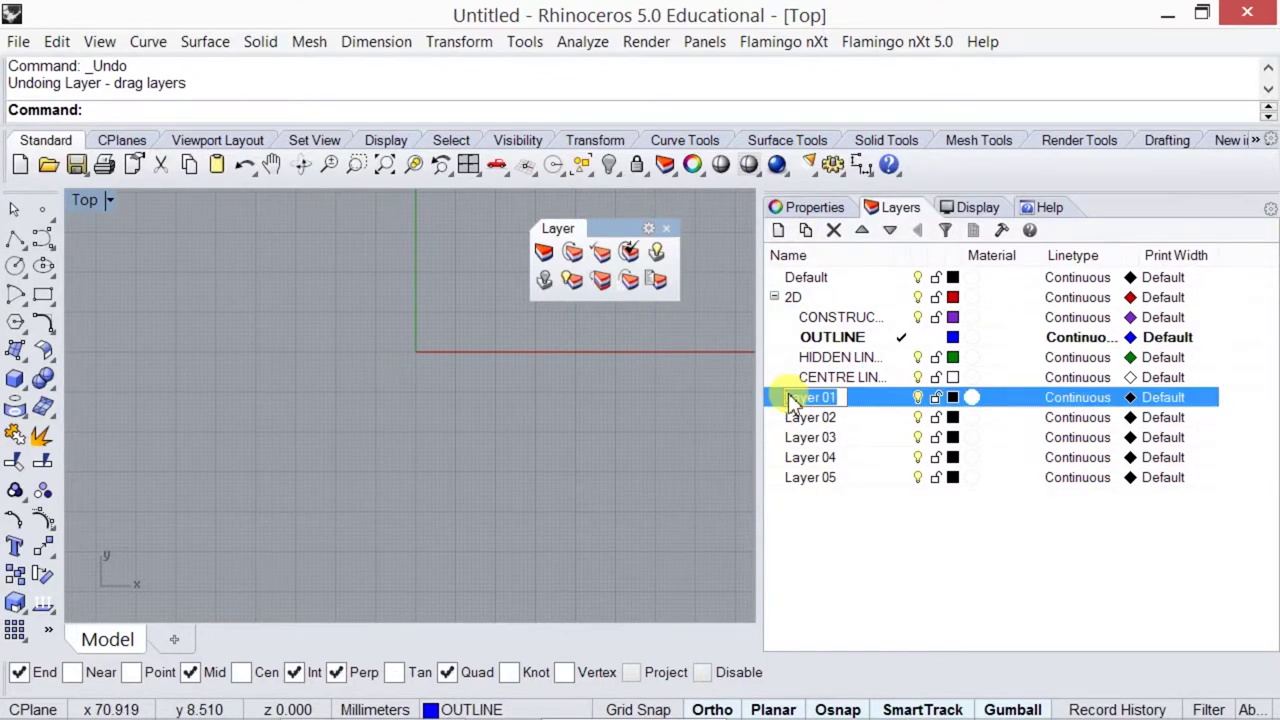
left_click(800, 397)
type("PHANTOM")
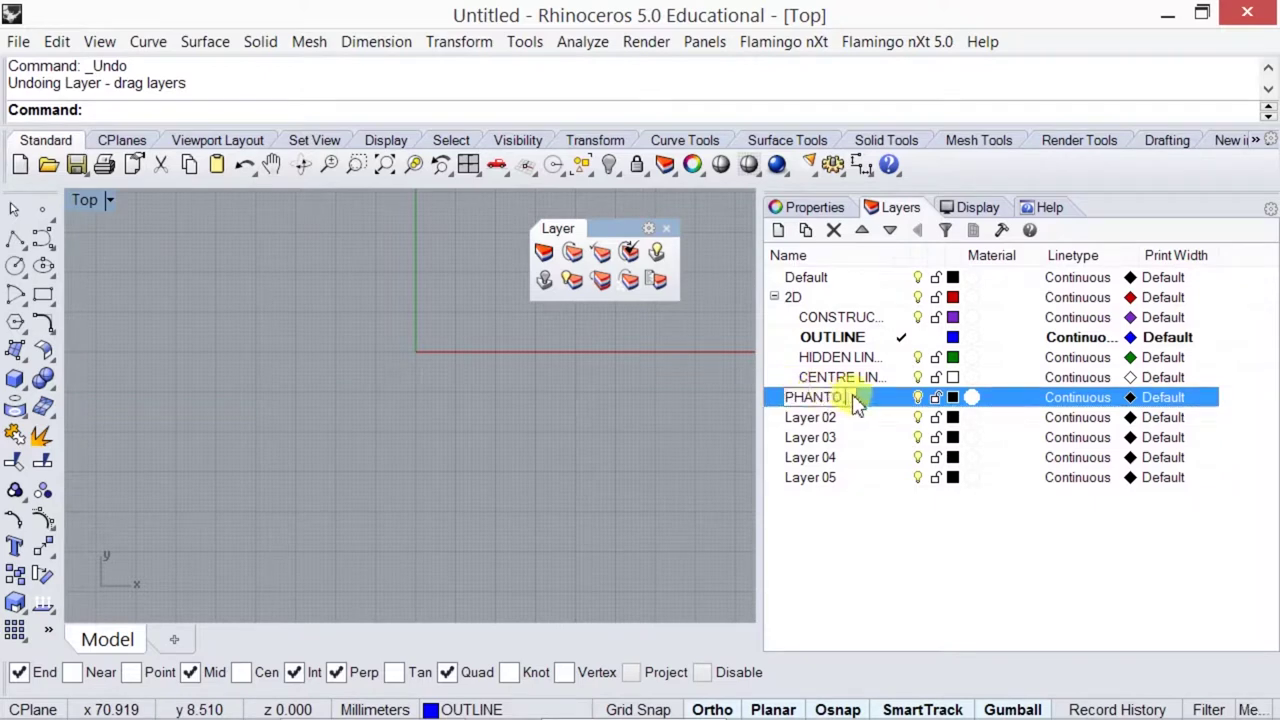
double_click(834, 417)
type("TITLE BLOCK")
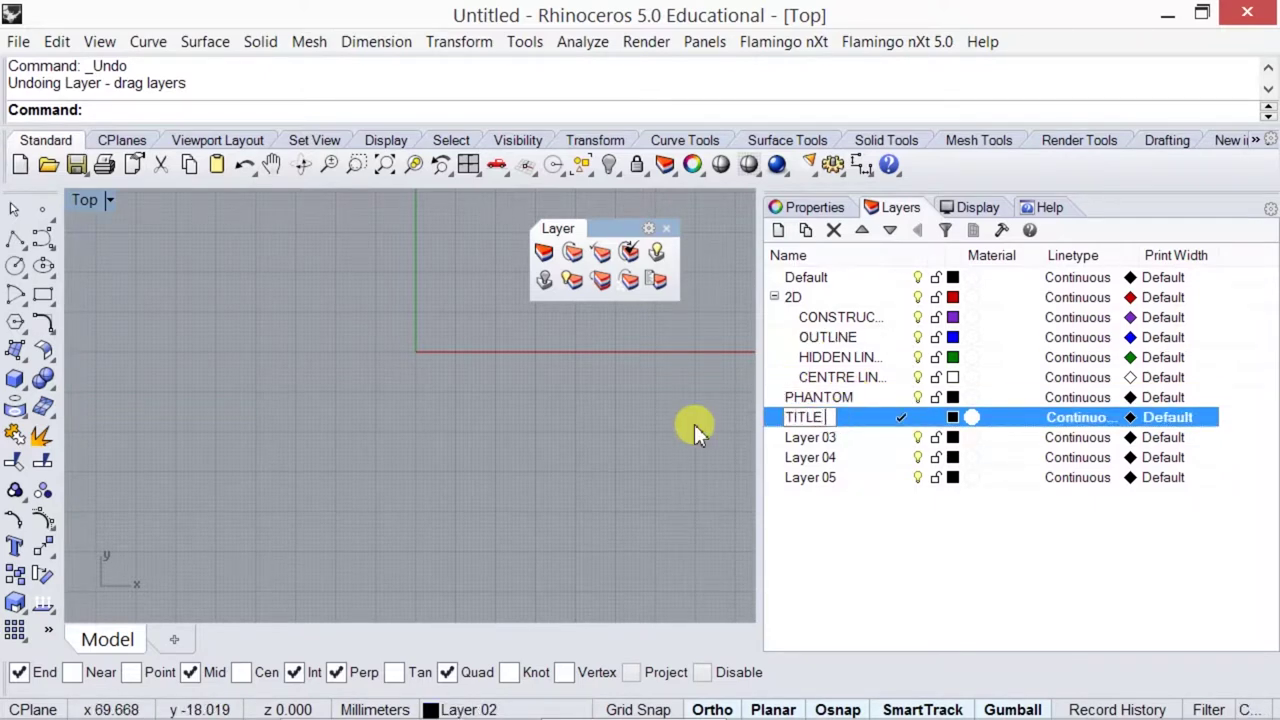
left_click(811, 437)
double_click(811, 437)
type("DIMENSIONS")
key("Return")
Step: Rename Layer 04 to '3D' and nest Layer 05 under it as 'OBJECT 1'
double_click(823, 457)
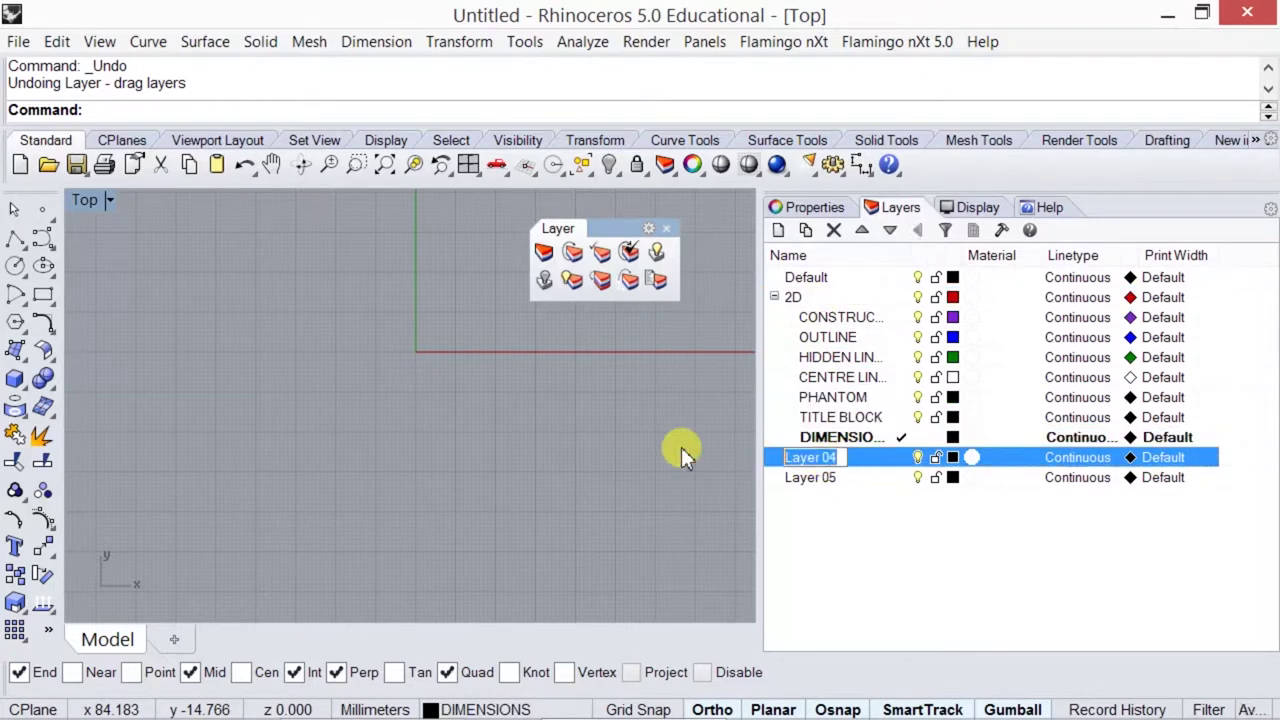
type("3d")
key("Return")
left_click_drag(810, 477, 795, 457)
double_click(823, 477)
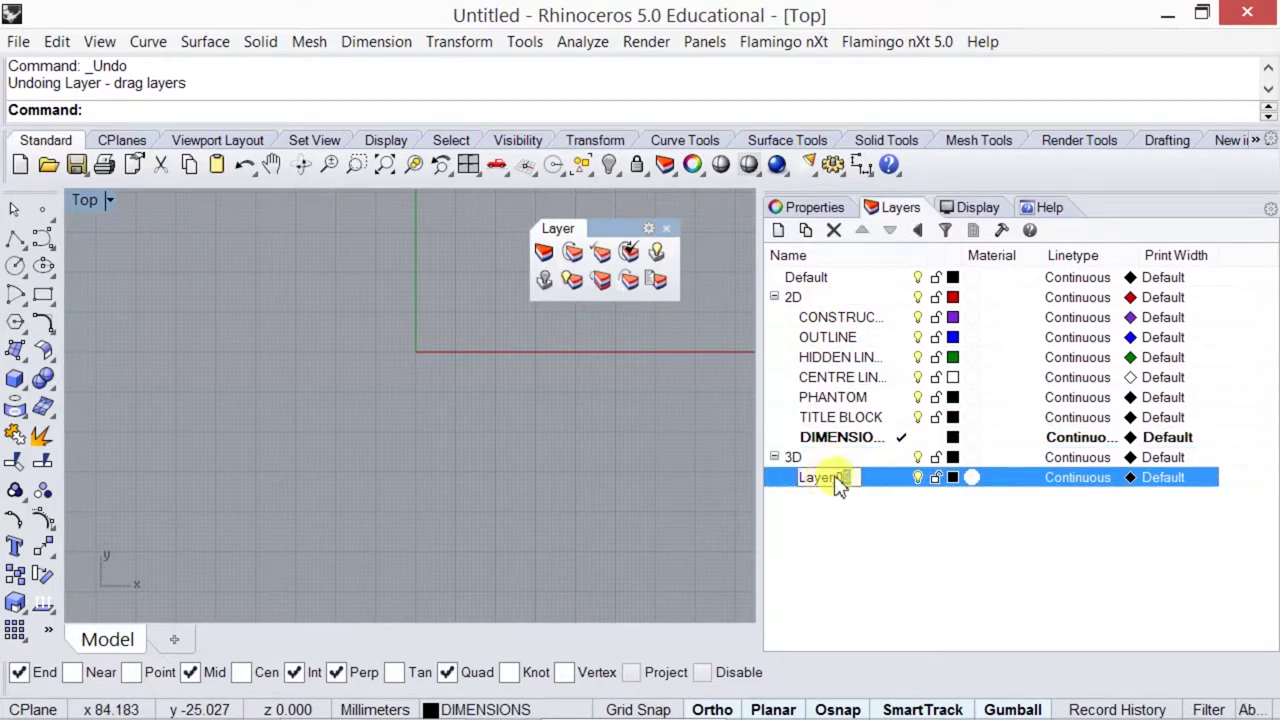
type("OBJECT 1")
key("Return")
Step: Move Default down below 3D and add a final 'DO NOT PRINT' layer
left_click_drag(832, 280, 797, 497)
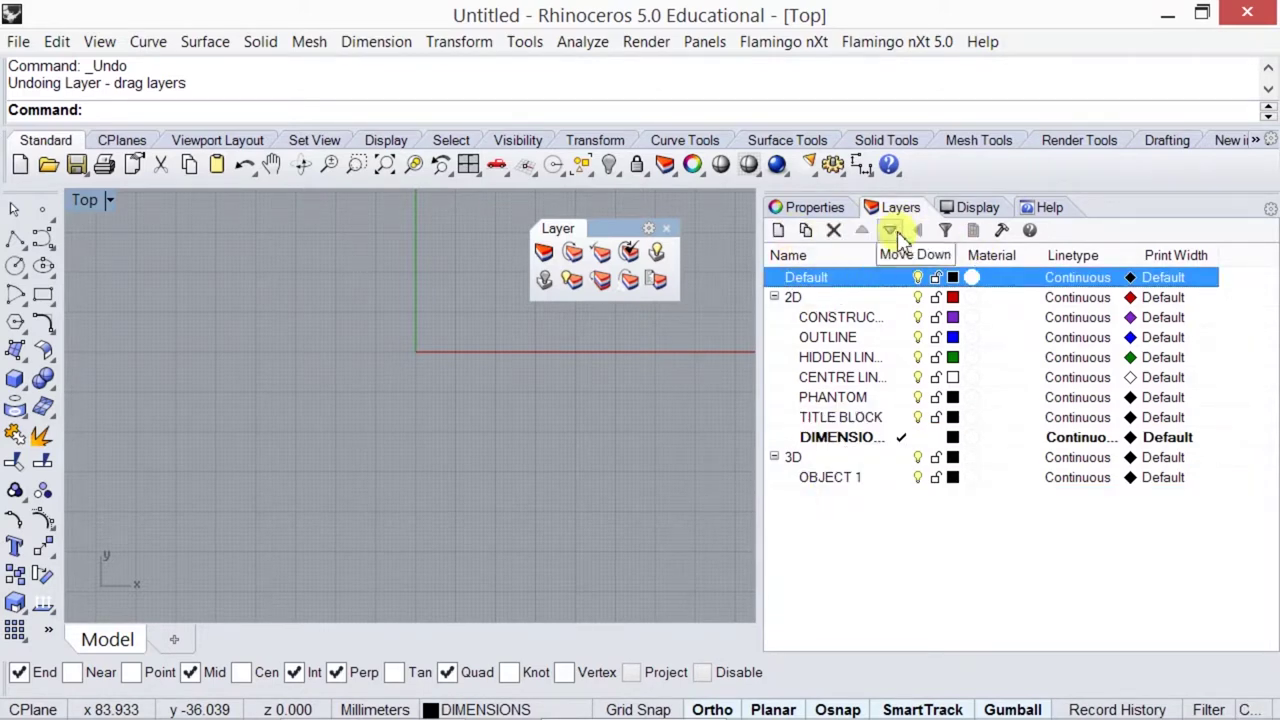
left_click(890, 231)
left_click(890, 231)
left_click(778, 230)
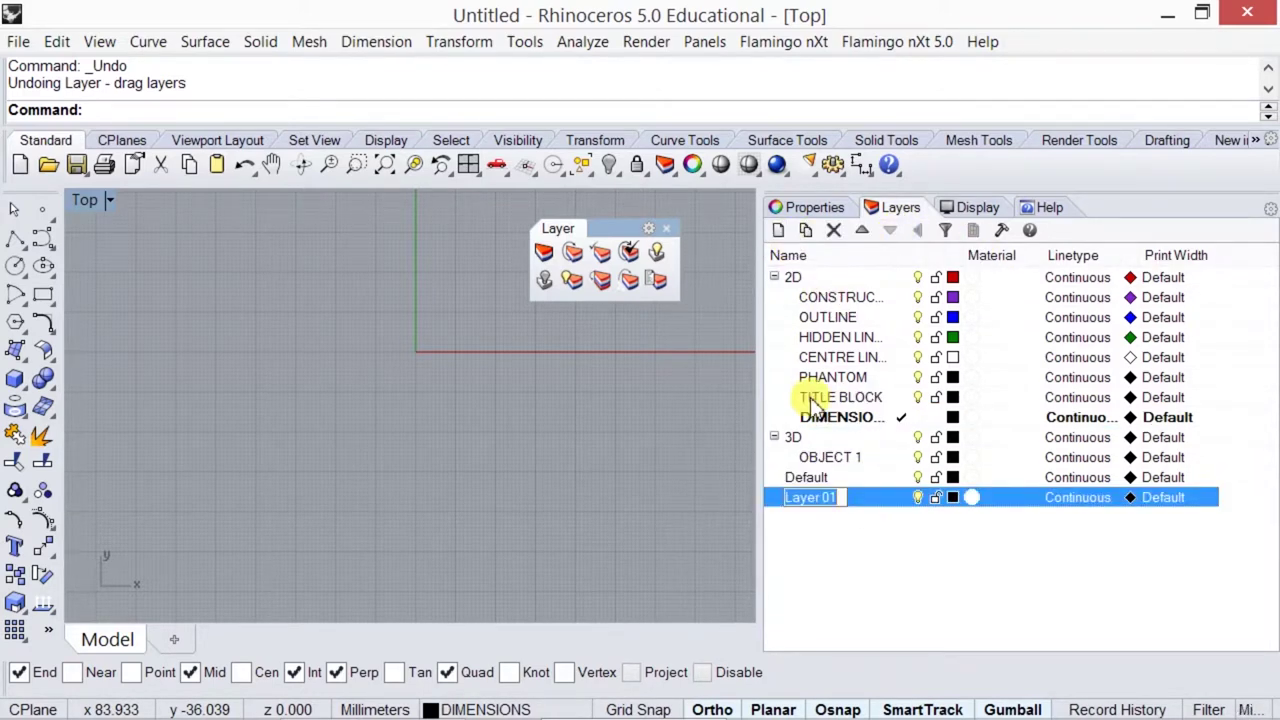
type("DO NOT PRINT")
key("Return")
left_click(888, 578)
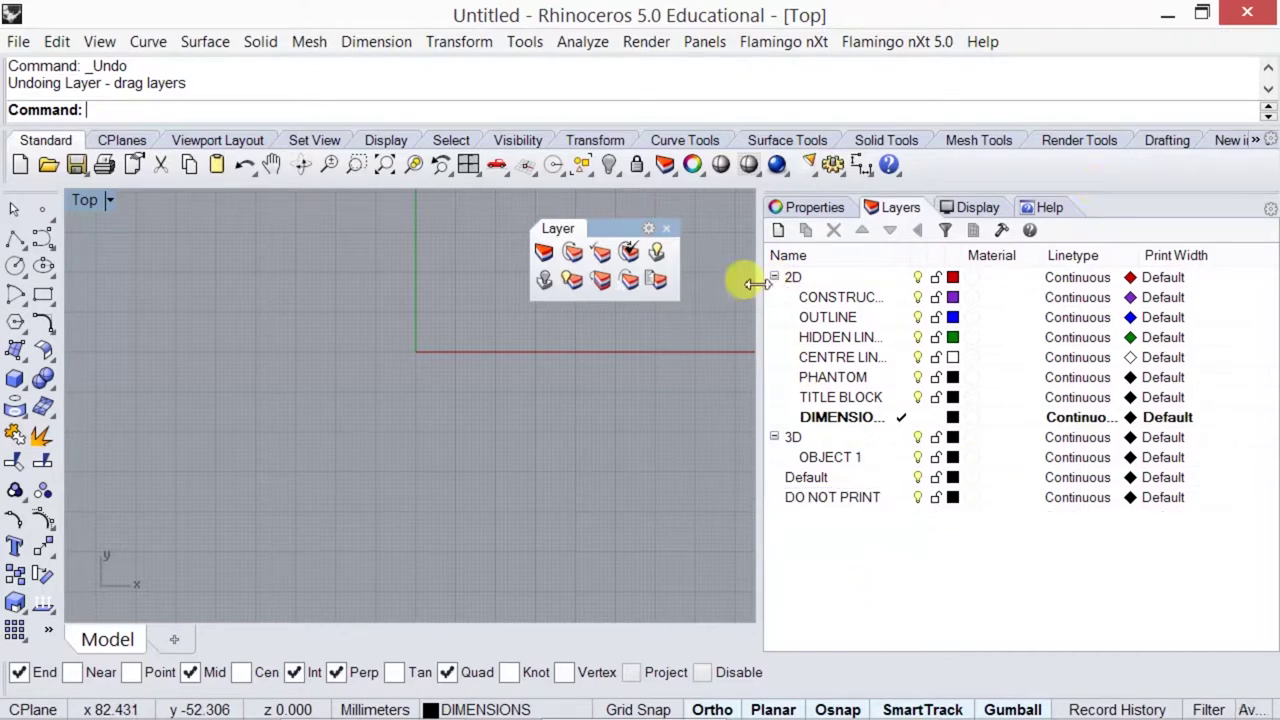
left_click(666, 229)
left_click_drag(757, 280, 656, 300)
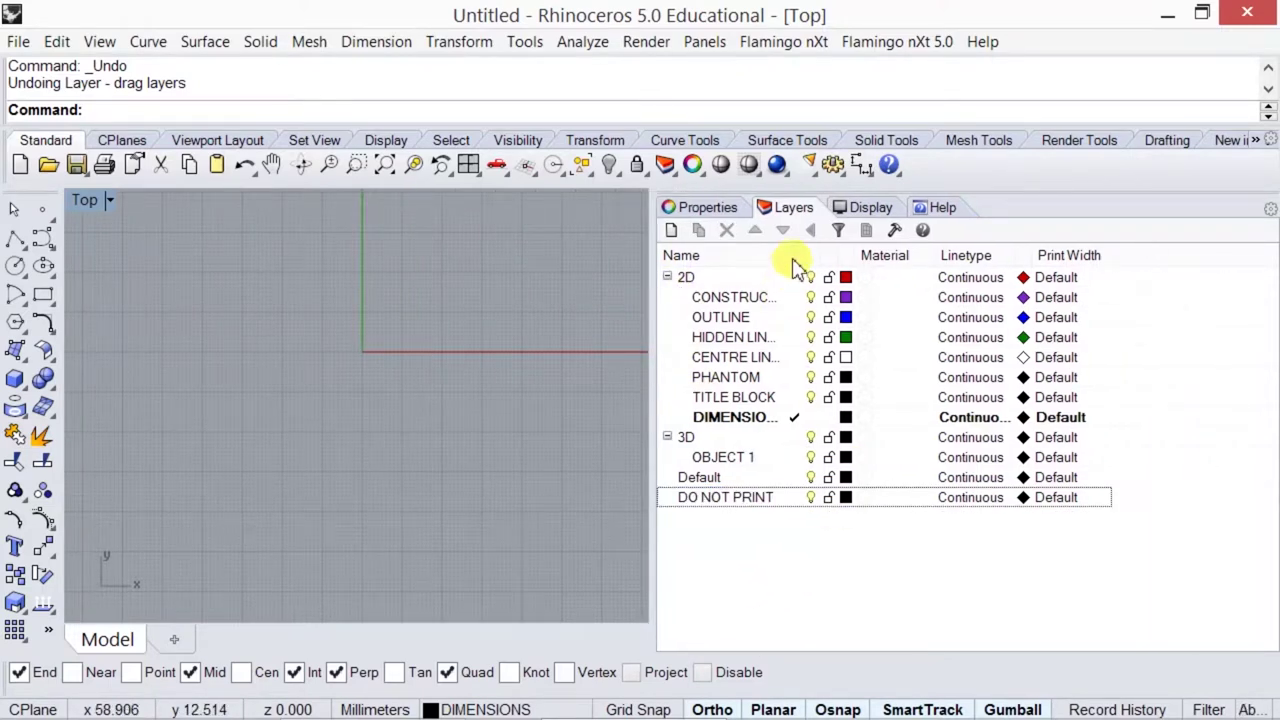
Step: Widen the Name column to show full names and make TITLE BLOCK the current layer
left_click_drag(794, 263, 862, 270)
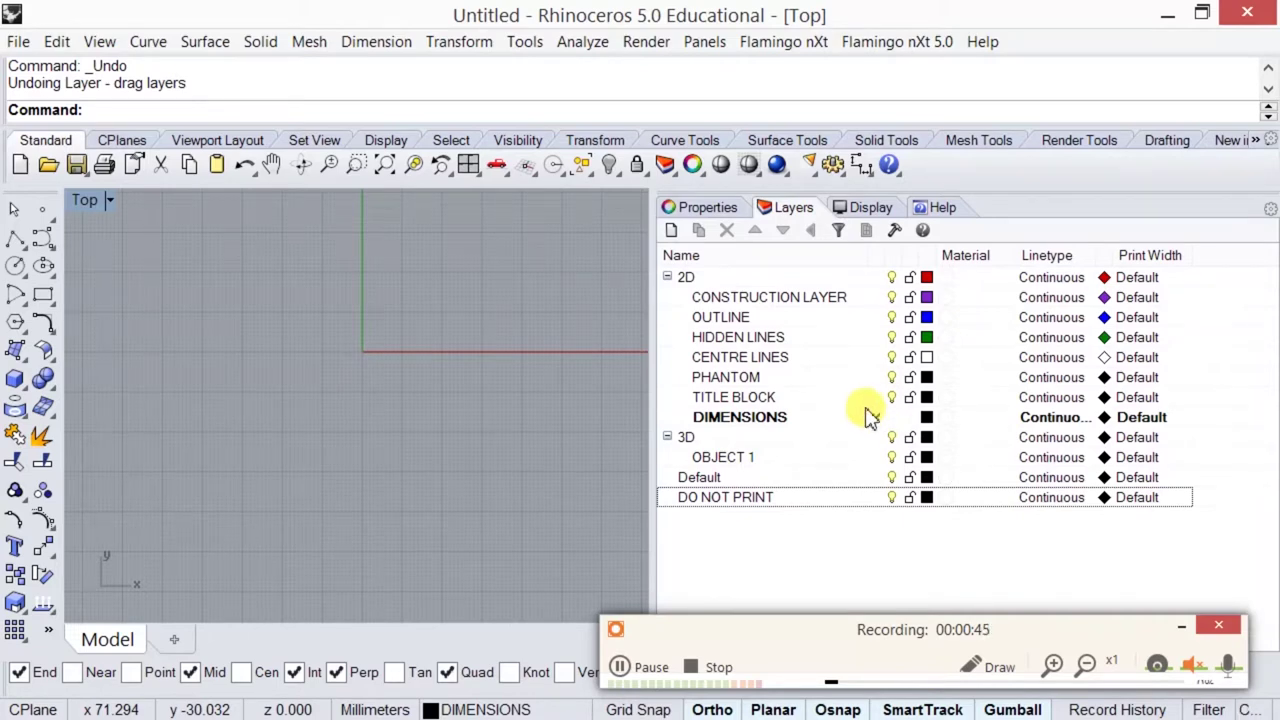
left_click(876, 398)
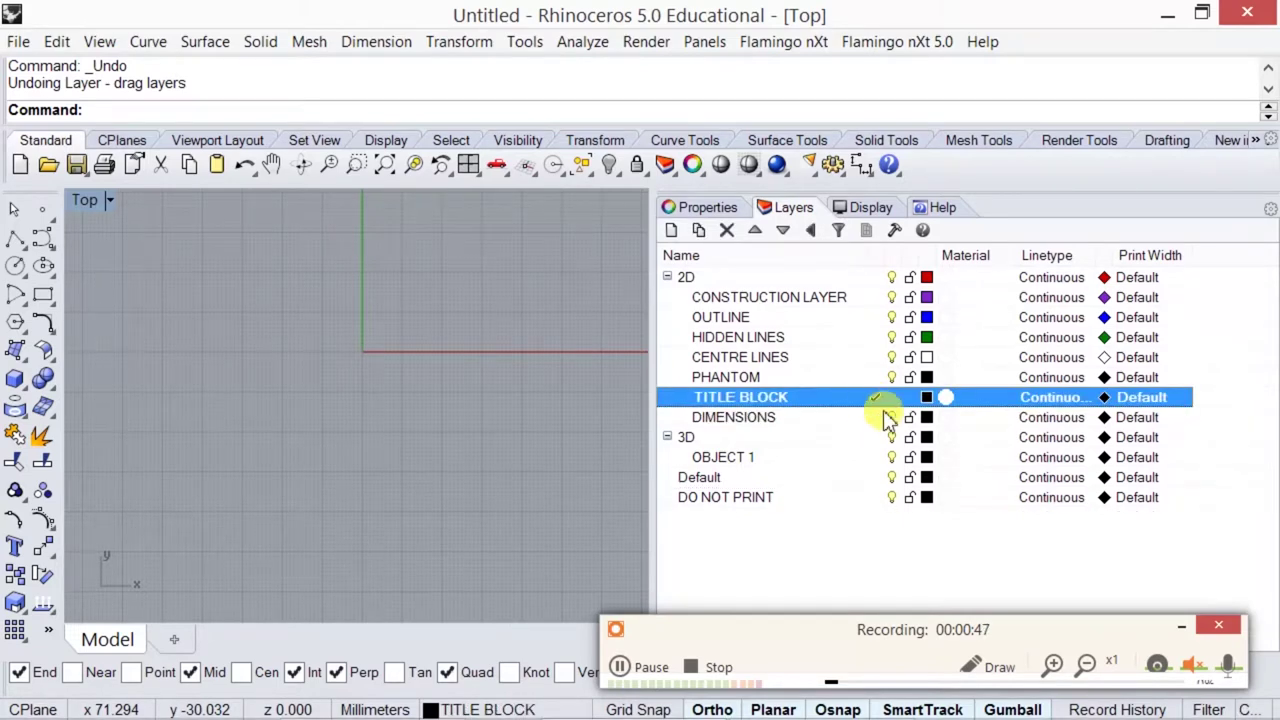
left_click(895, 421)
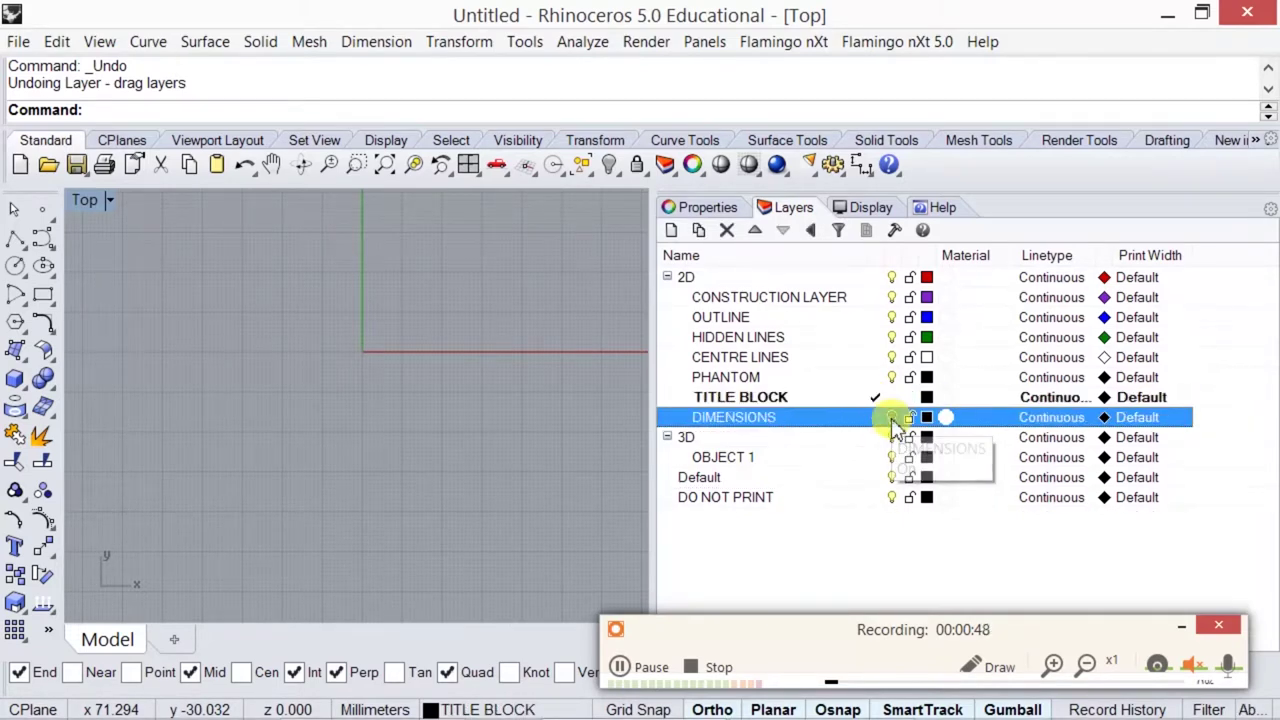
left_click(927, 278)
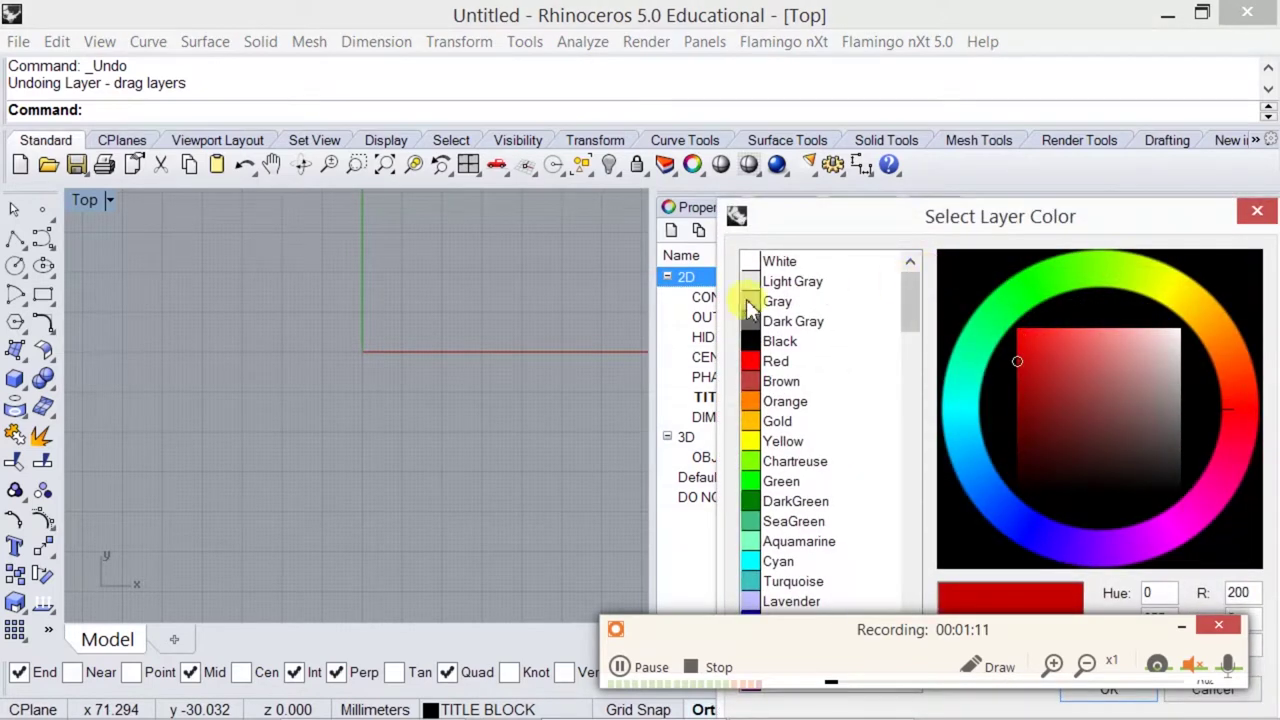
Step: Choose Black in Select Layer Color for the 2D layer and confirm with OK
left_click(793, 343)
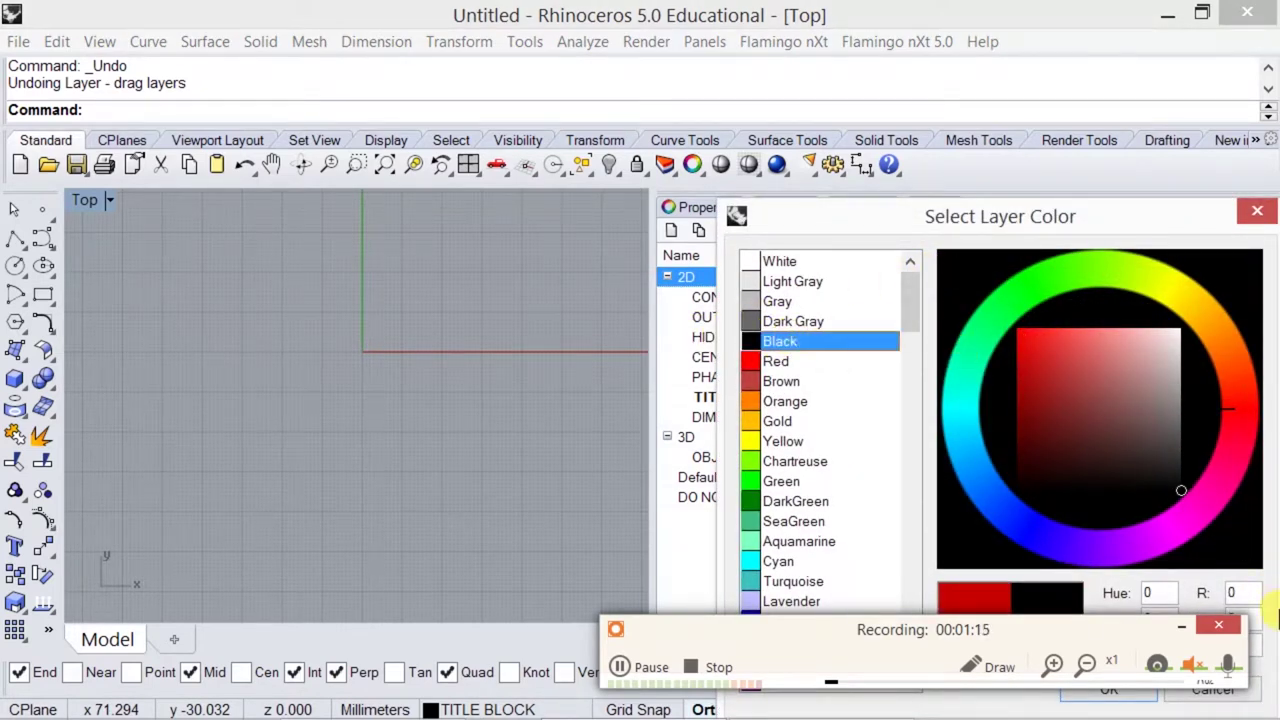
left_click_drag(1017, 207, 885, 57)
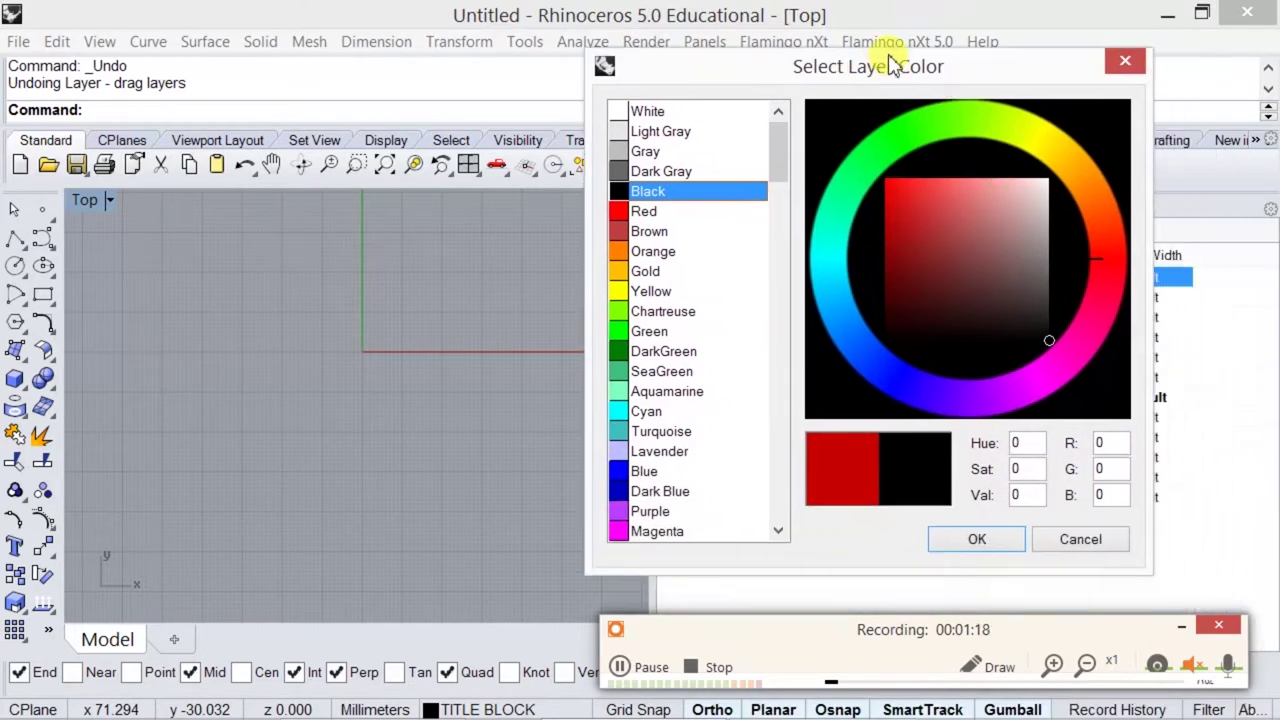
left_click(988, 553)
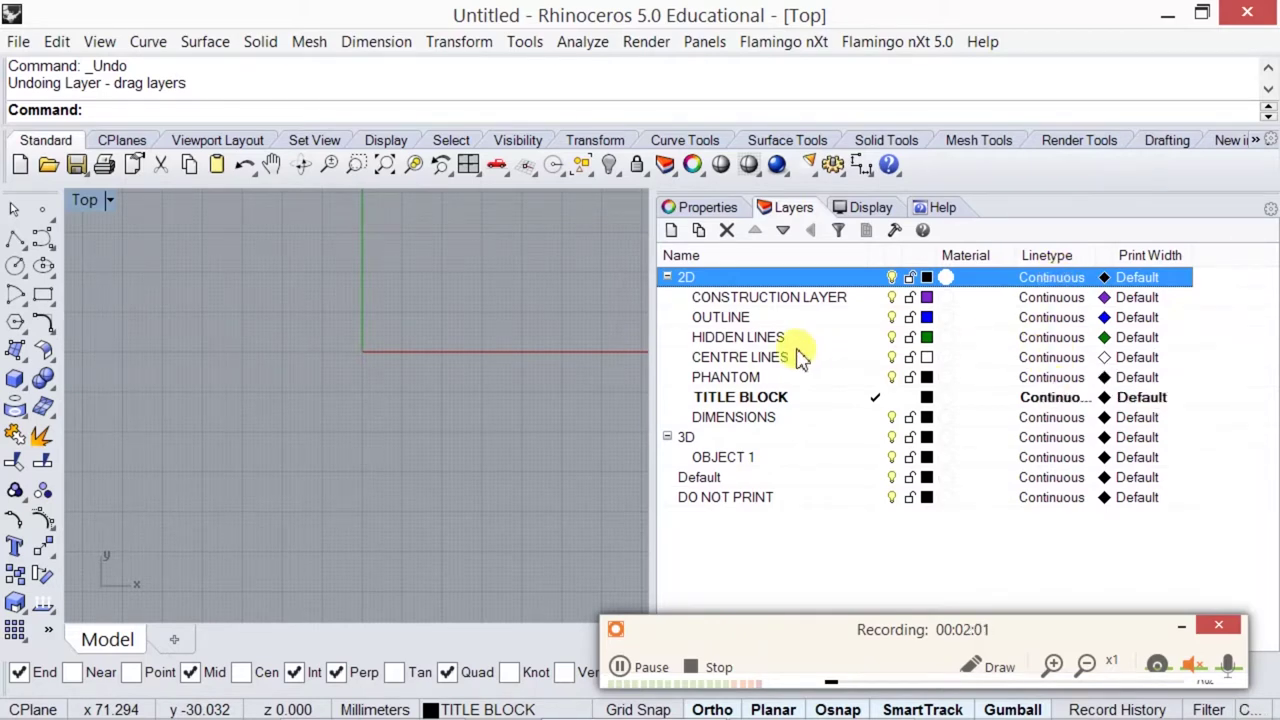
Step: Assign the Hidden linetype to HIDDEN LINES and the Center linetype to CENTRE LINES
left_click(1037, 340)
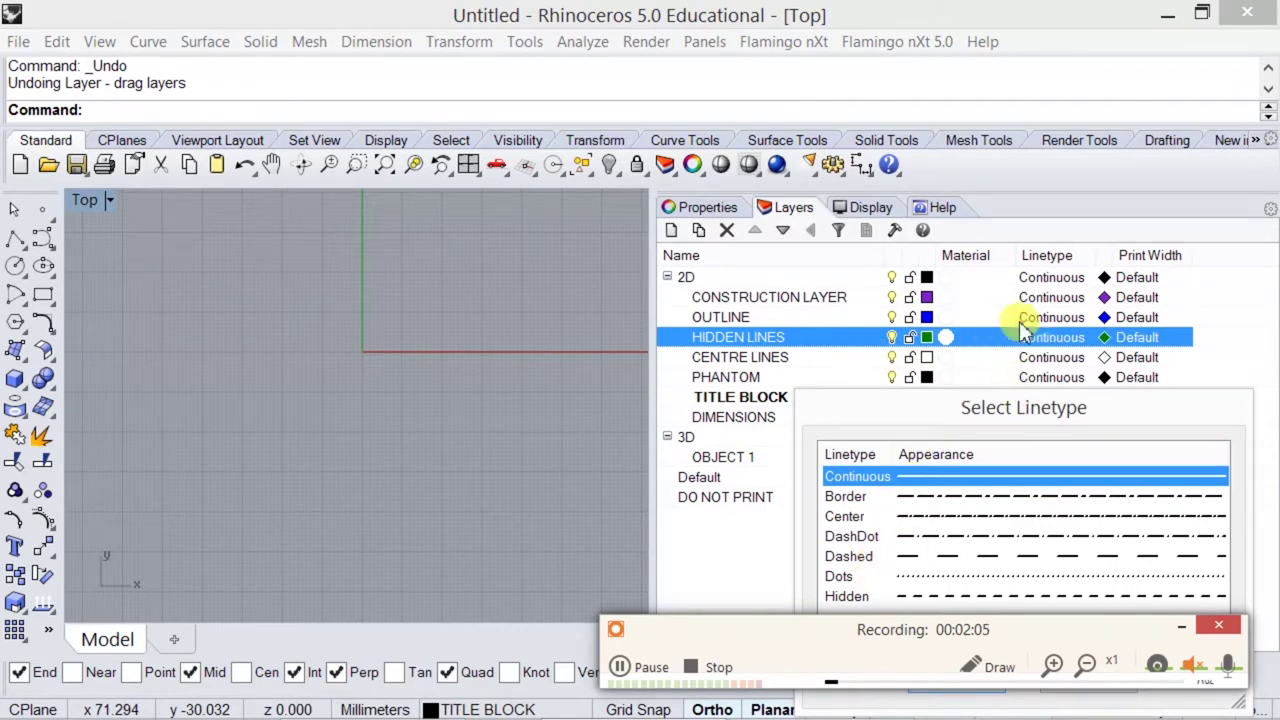
left_click_drag(1015, 420, 361, 288)
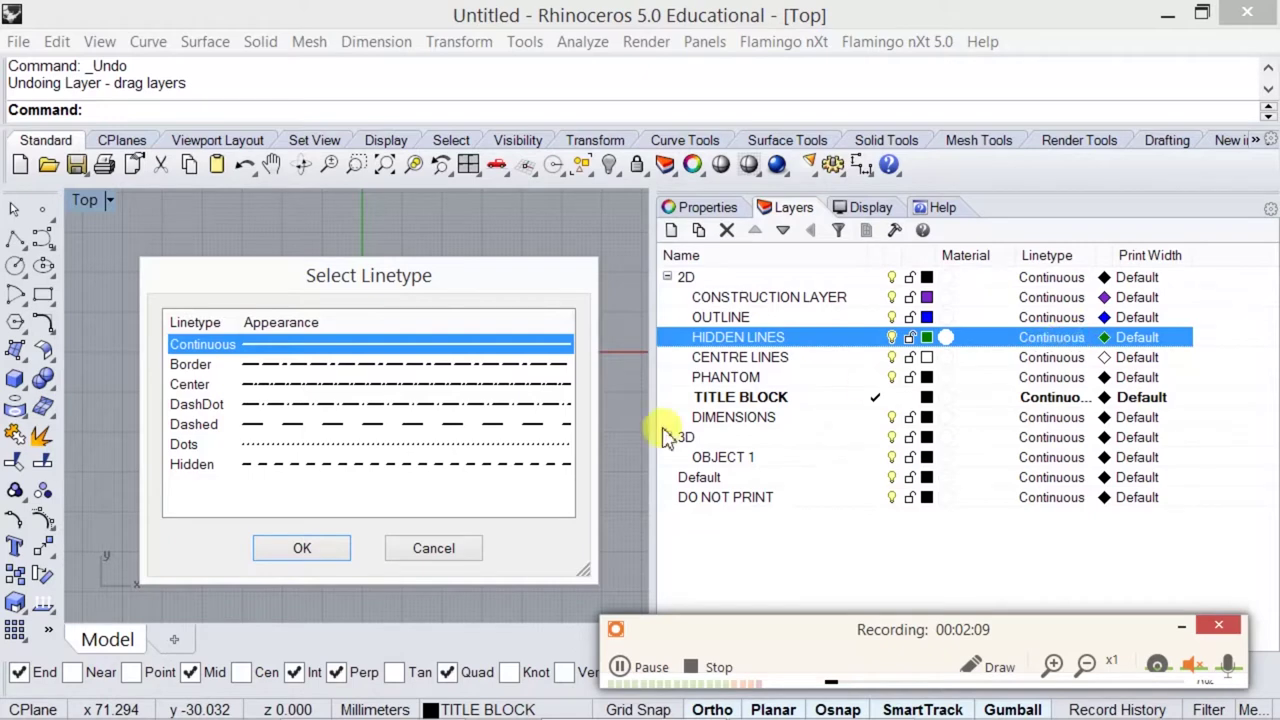
left_click(284, 466)
left_click(278, 556)
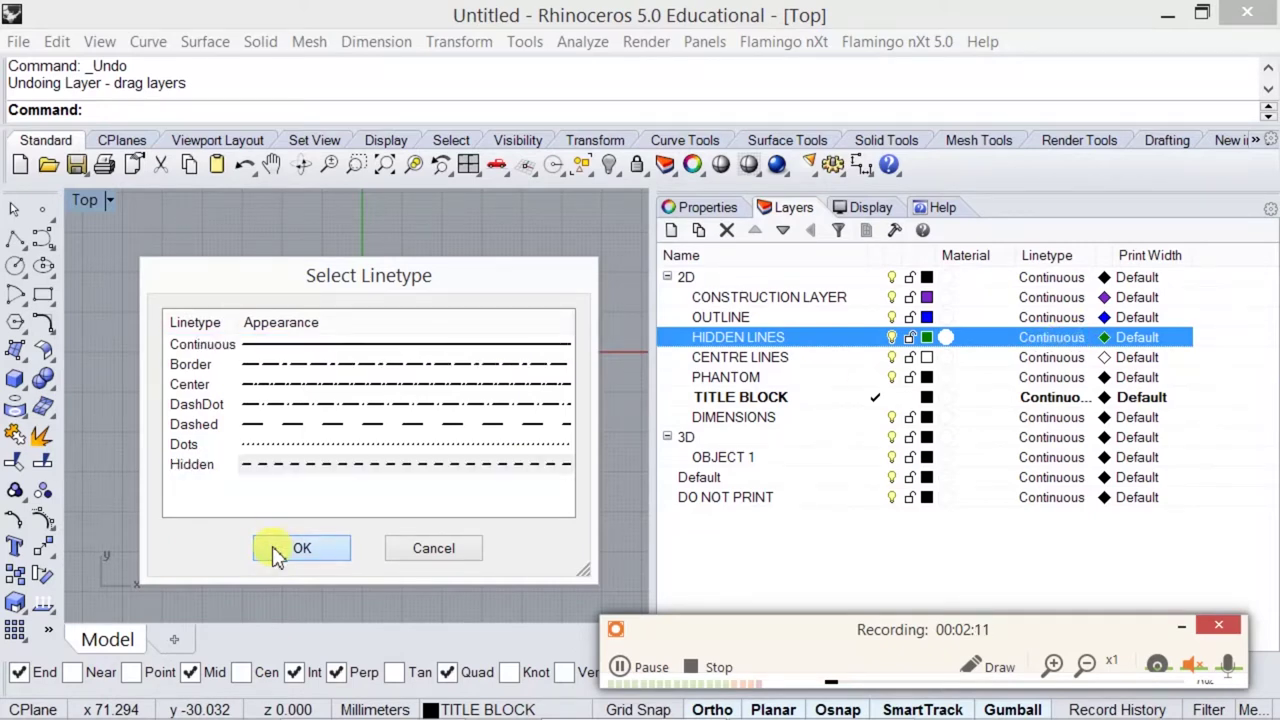
left_click(1055, 363)
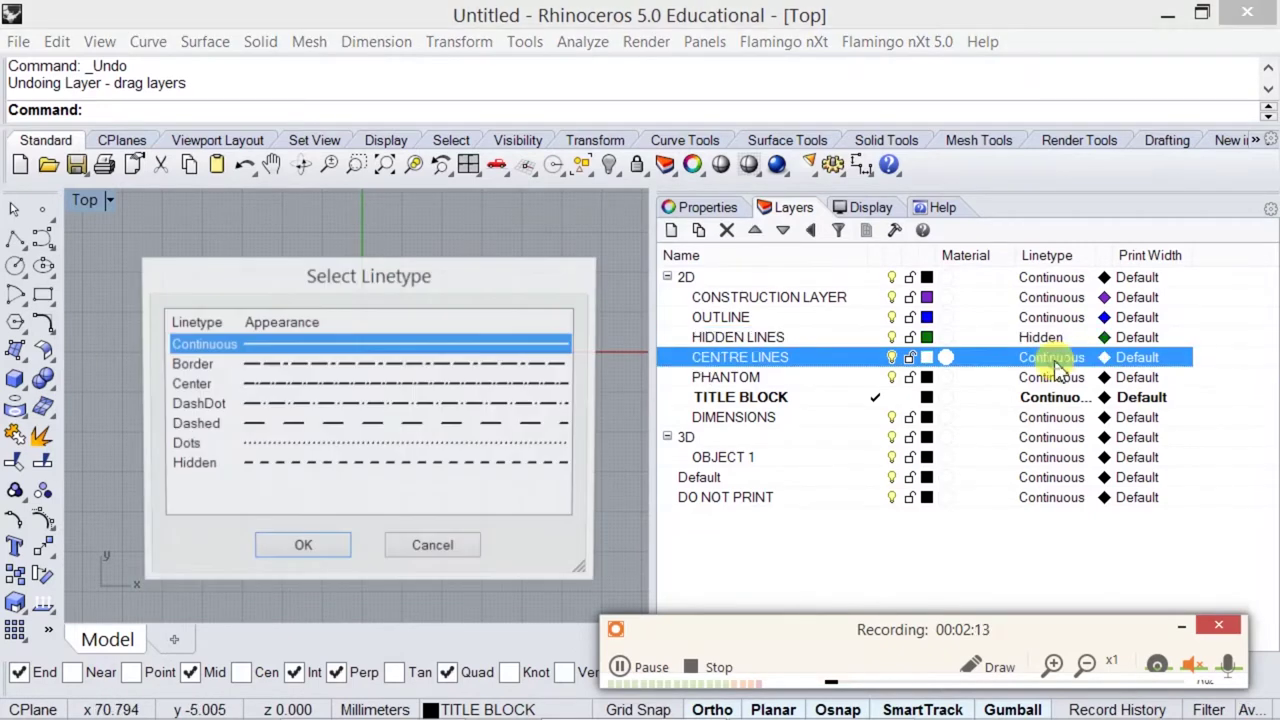
left_click(446, 385)
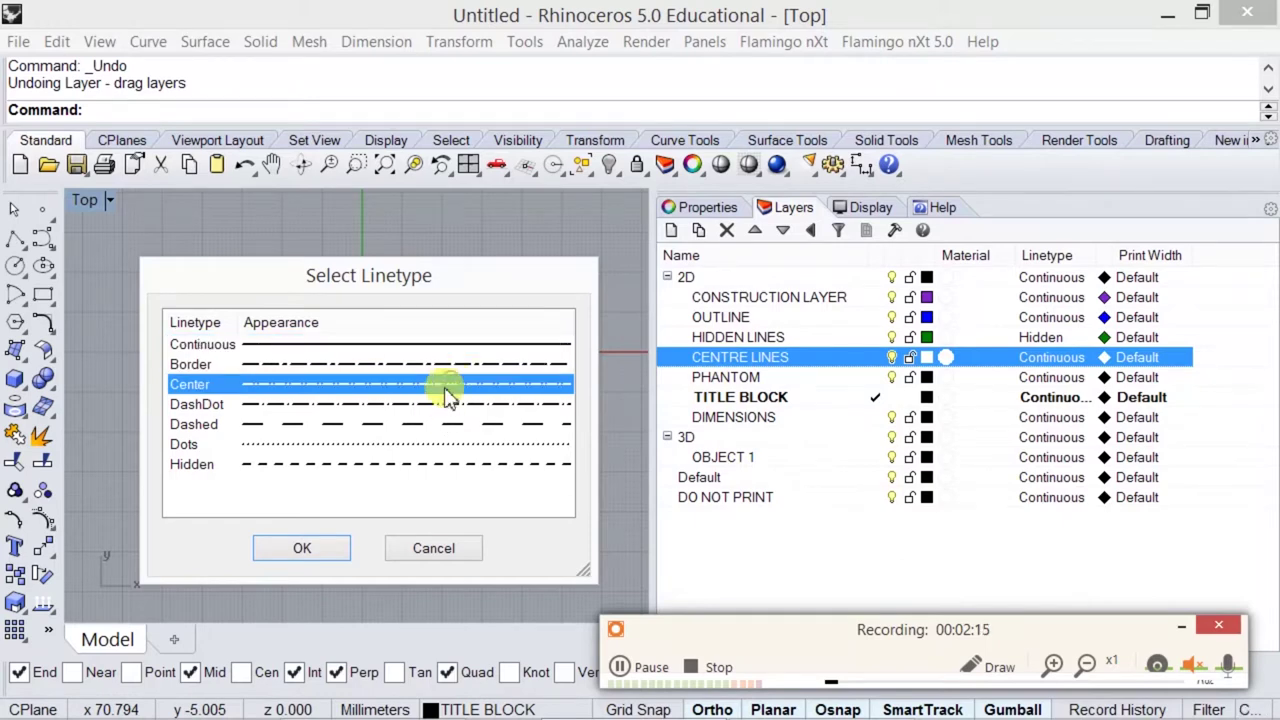
left_click(307, 550)
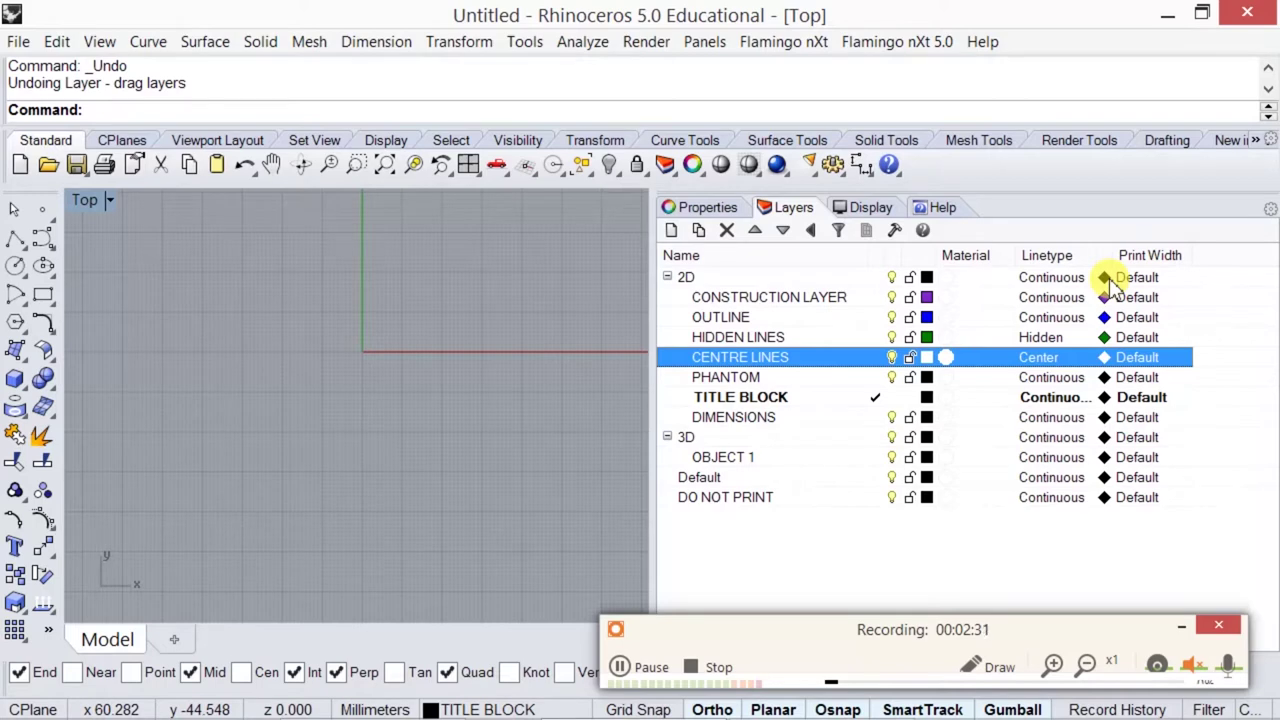
Step: Open the HIDDEN LINES print width choices and dismiss them unchanged
left_click(1112, 337)
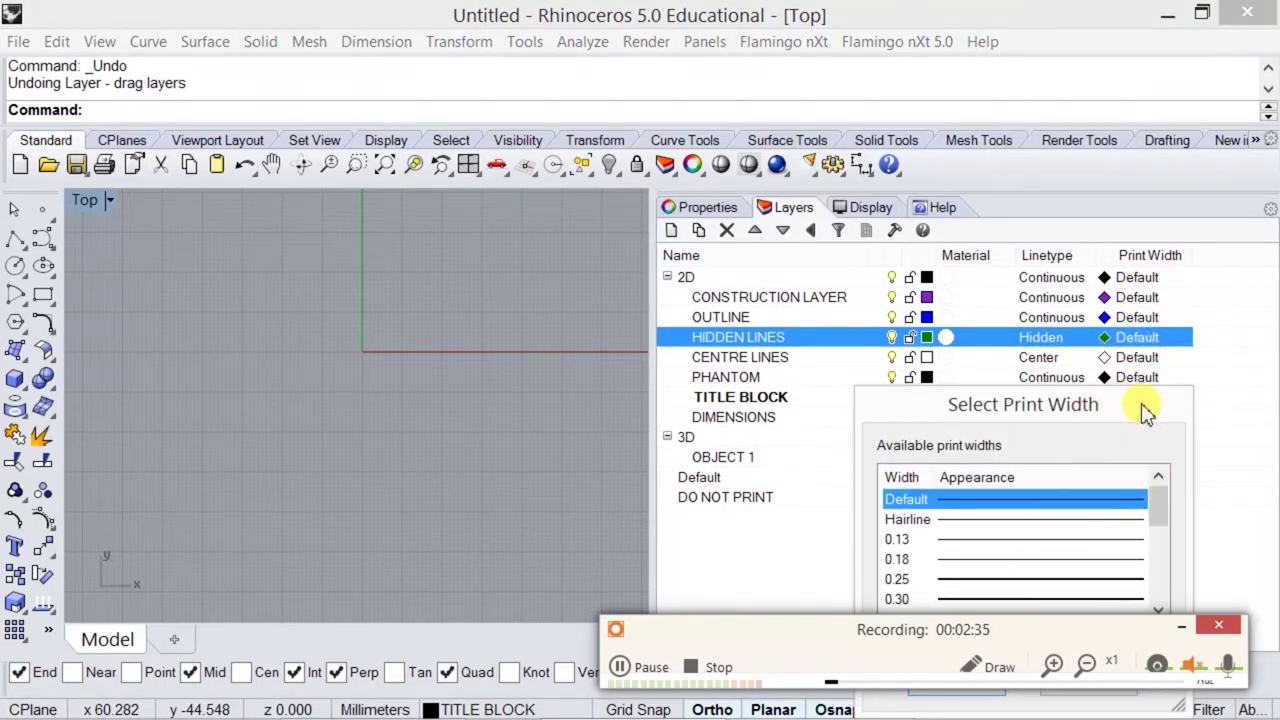
left_click_drag(1143, 408, 740, 232)
left_click(686, 507)
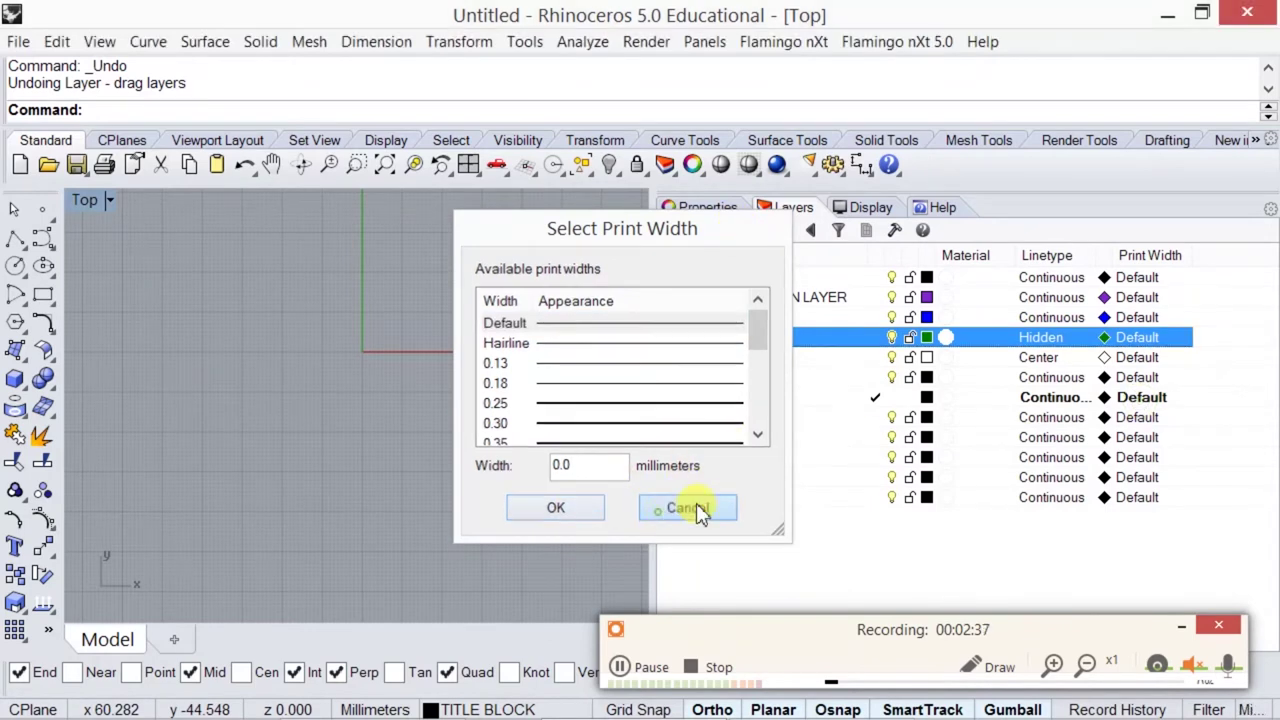
Step: Set the HIDDEN LINES print colour to grey, RGB 170,170,170
left_click(1104, 337)
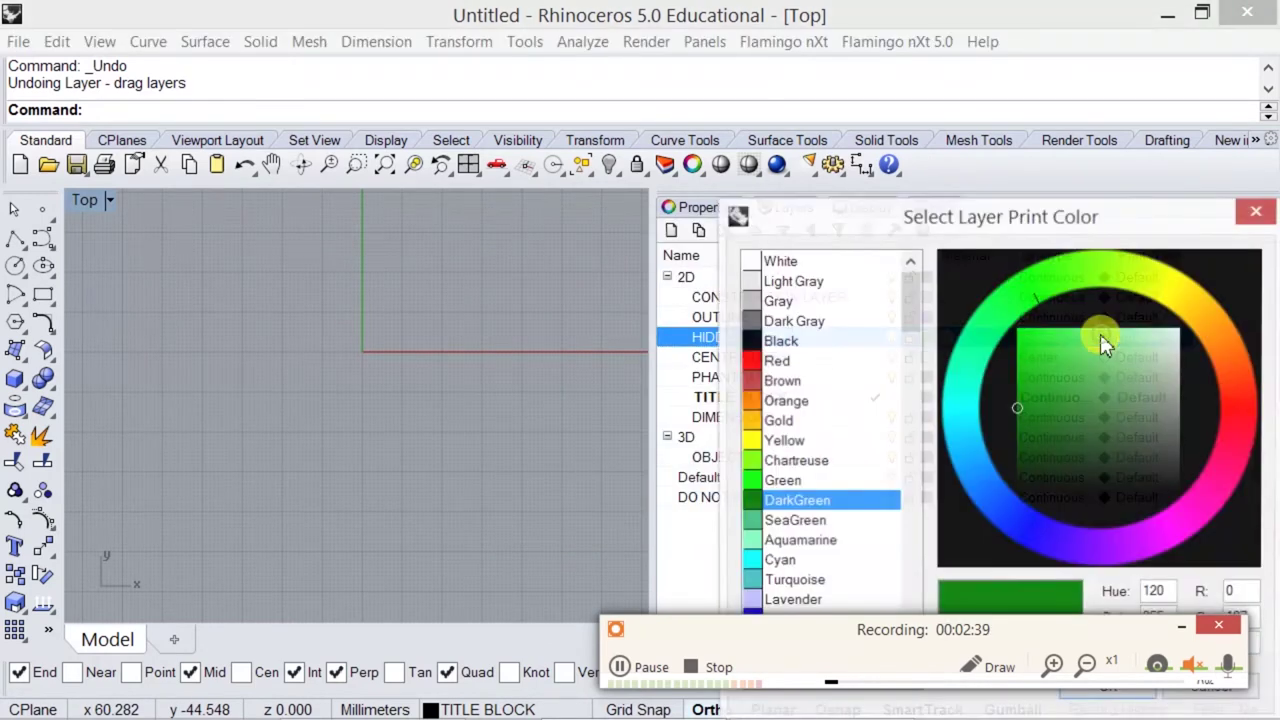
left_click_drag(1020, 228, 660, 90)
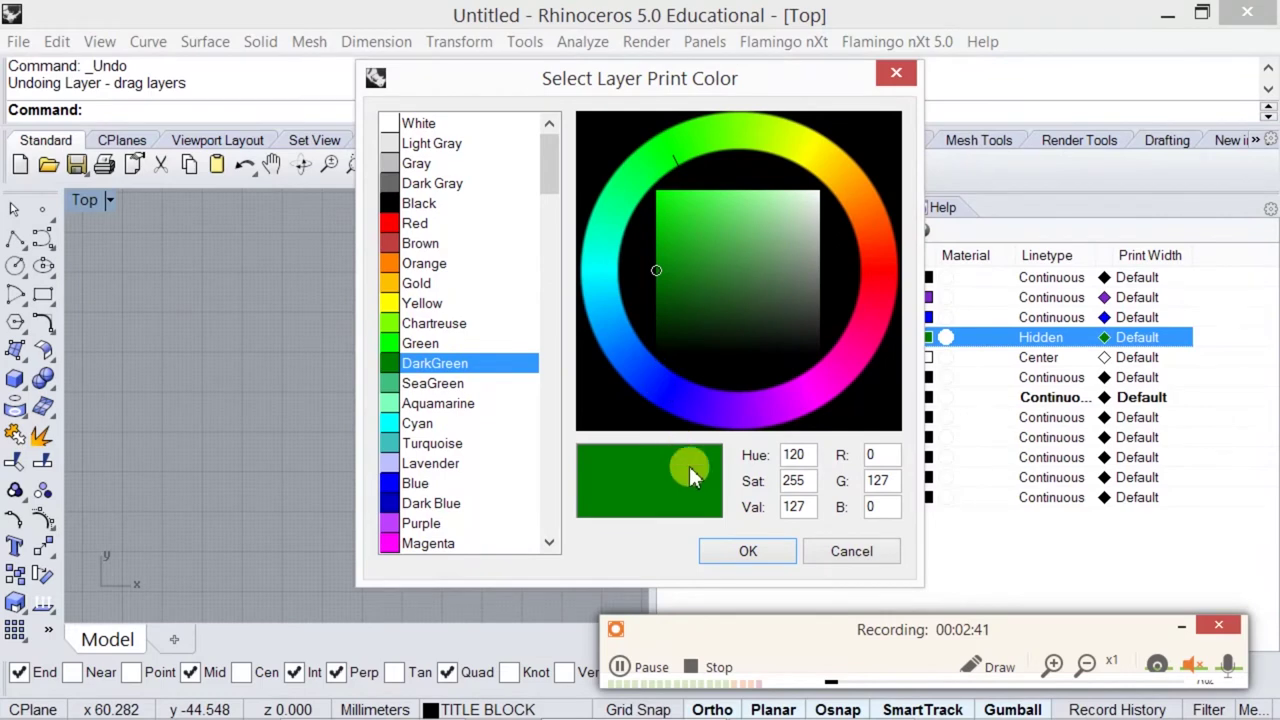
left_click_drag(895, 452, 860, 445)
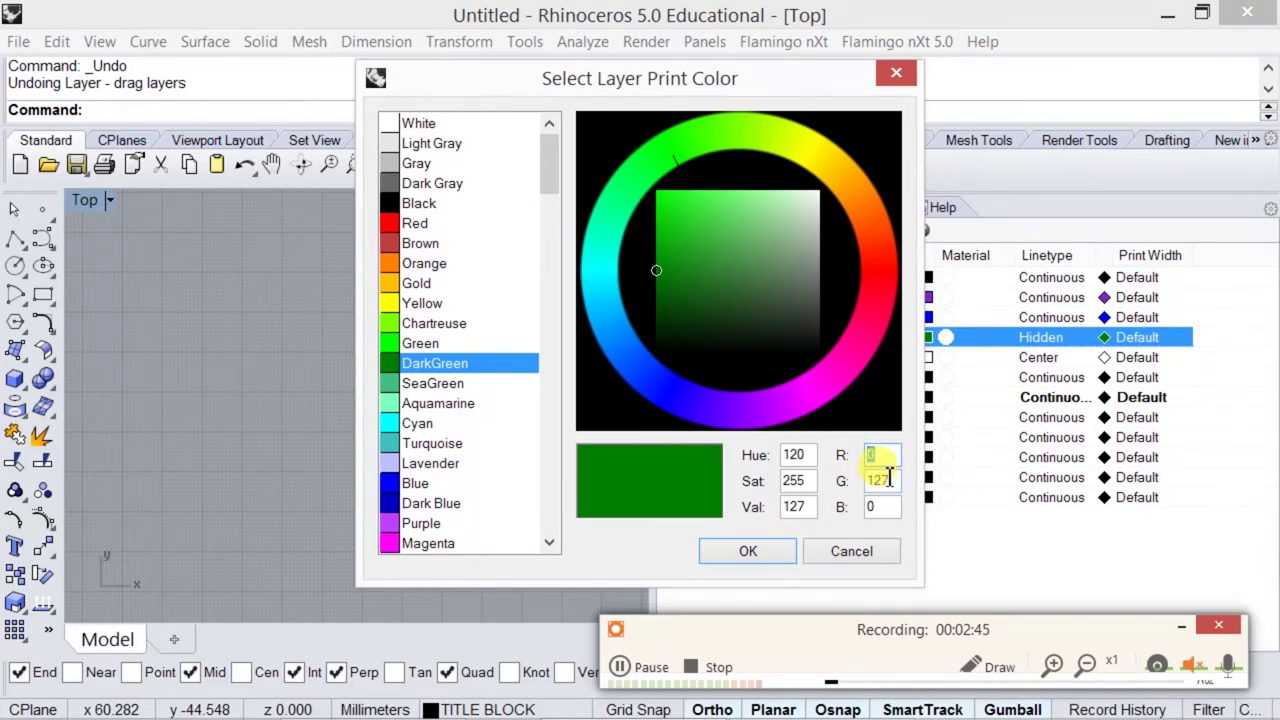
type("170")
left_click(891, 476)
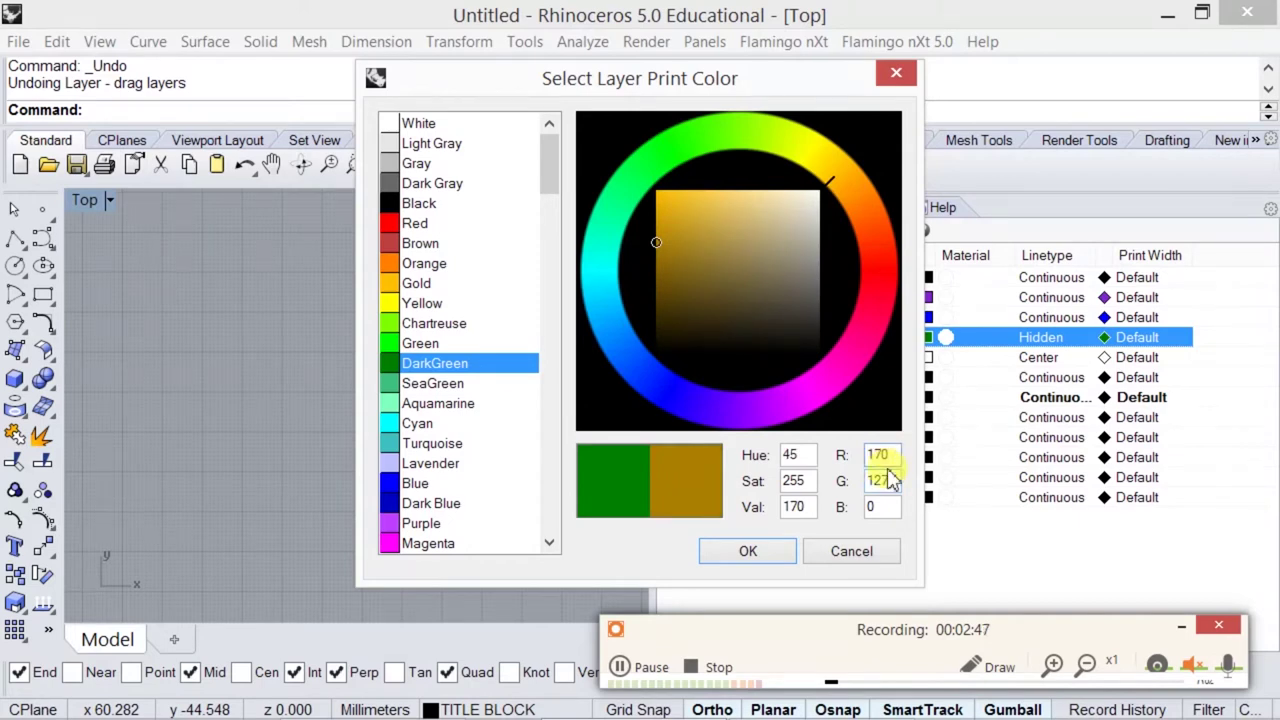
left_click_drag(891, 478, 879, 487)
type("170")
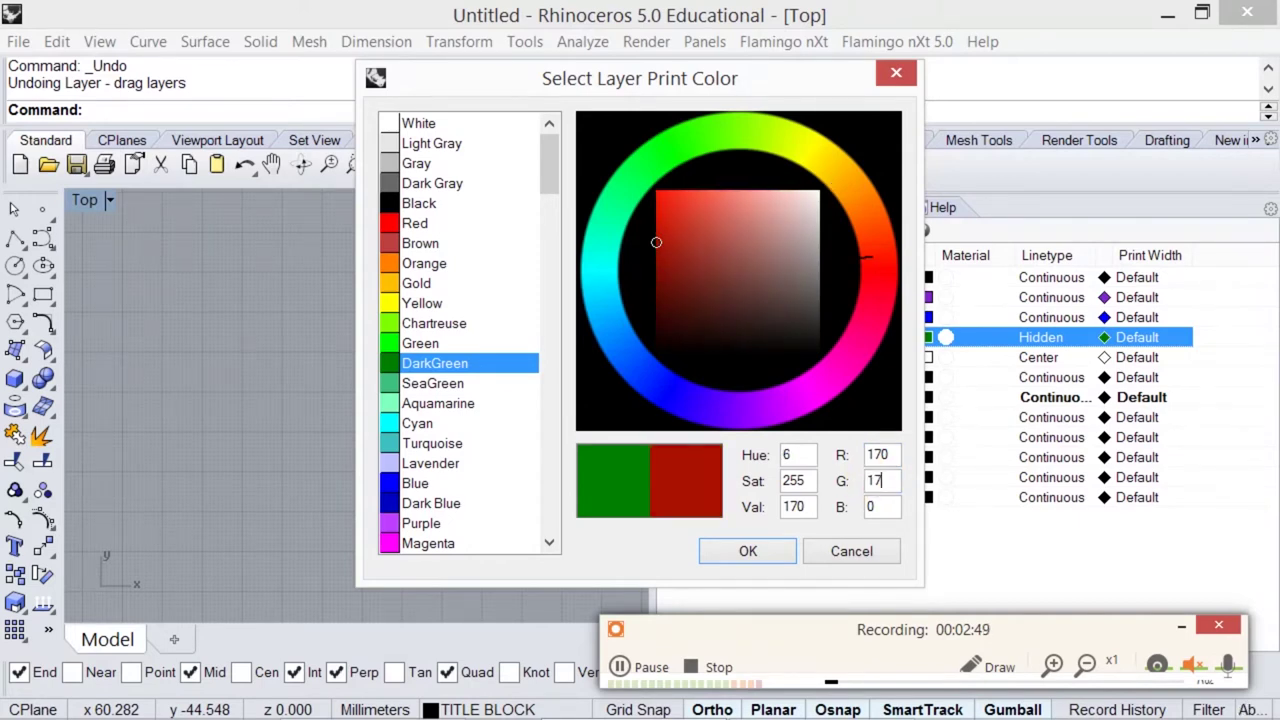
left_click(896, 507)
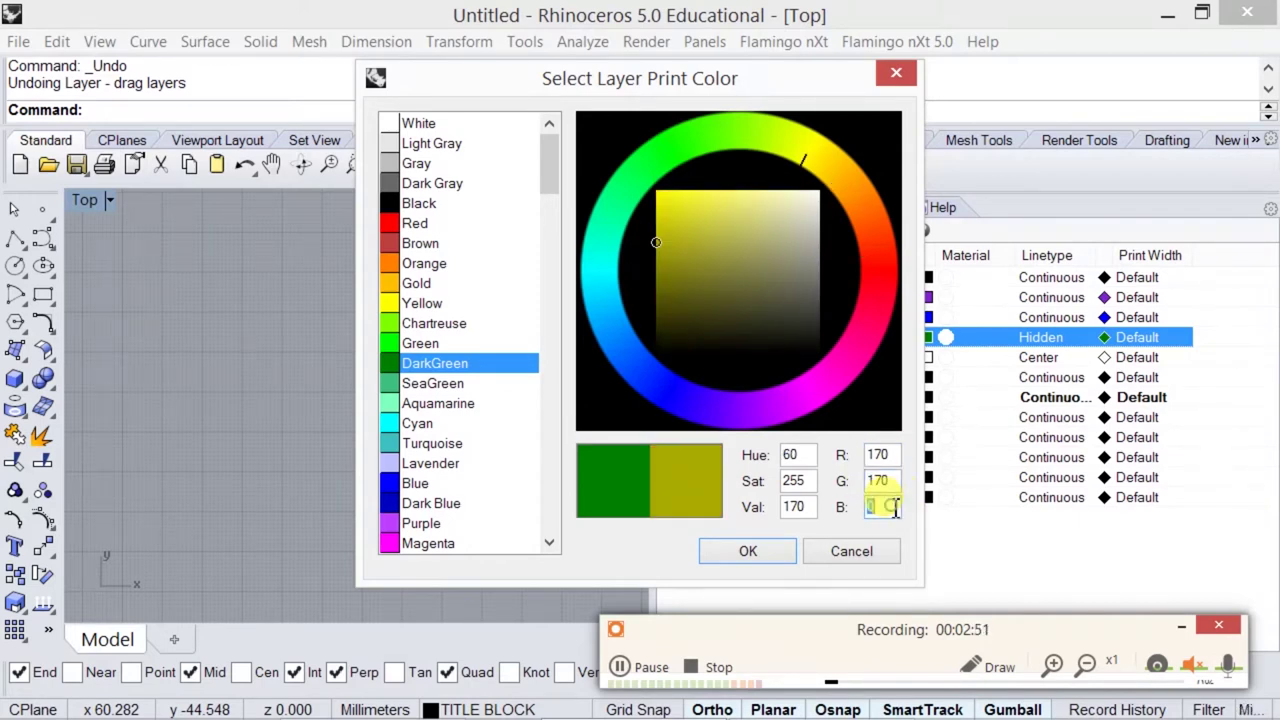
type("170")
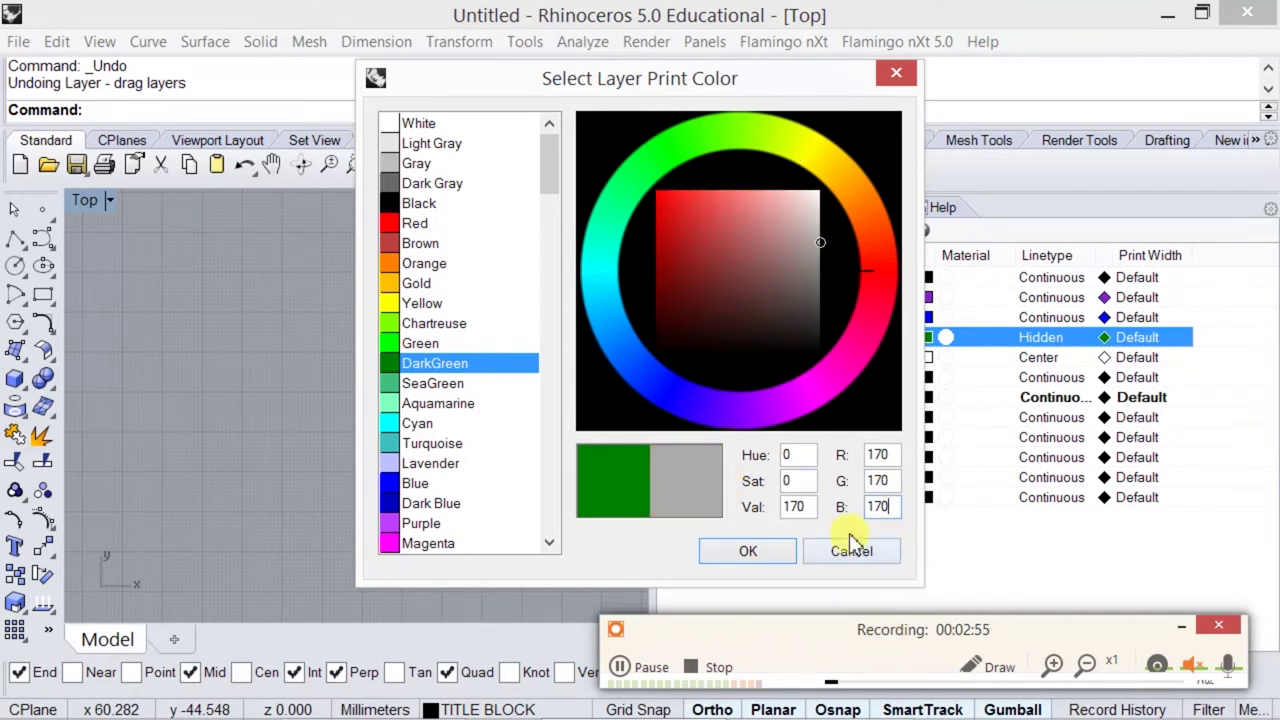
left_click(754, 565)
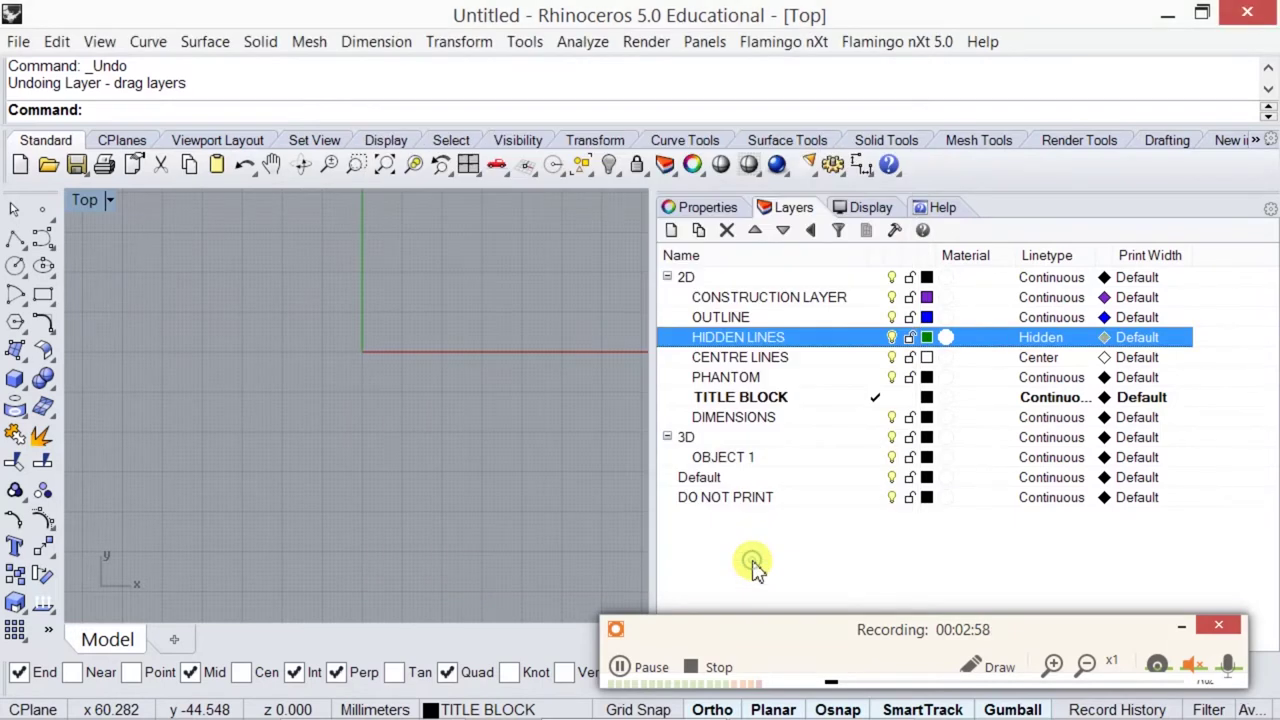
Step: Change the DO NOT PRINT layer's print width from Default to No Print
left_click(1122, 499)
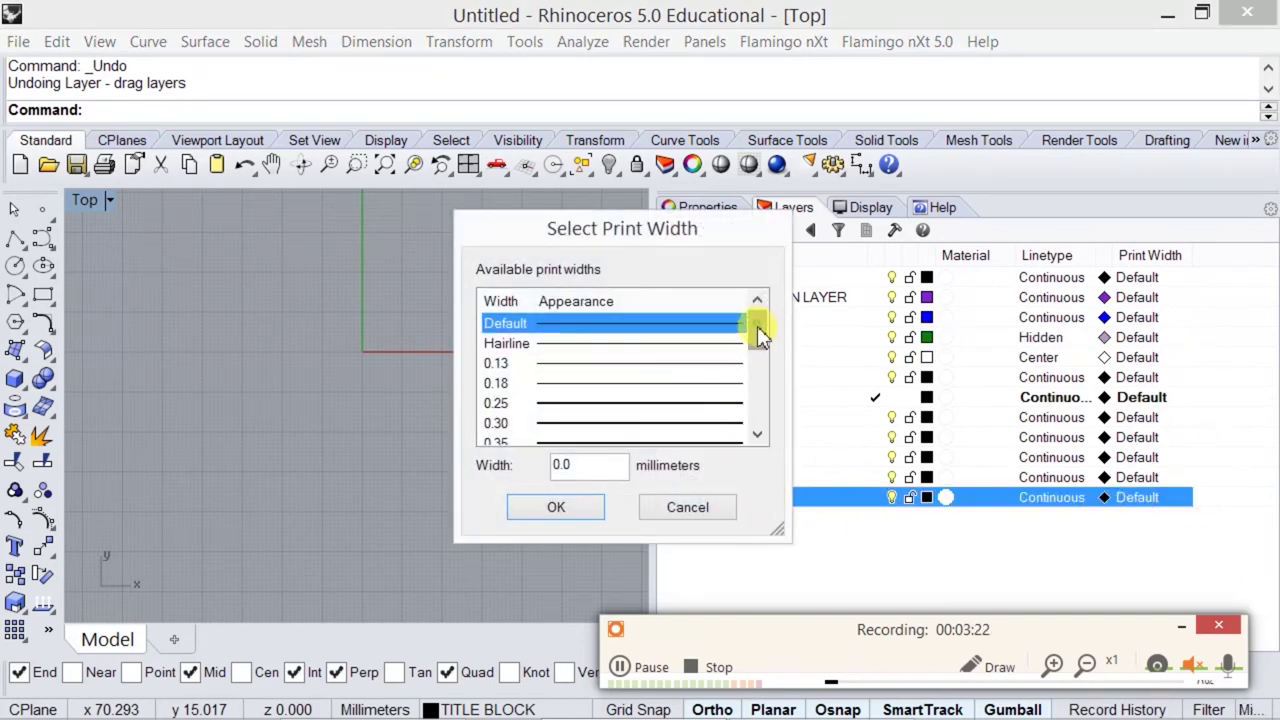
left_click_drag(758, 335, 789, 434)
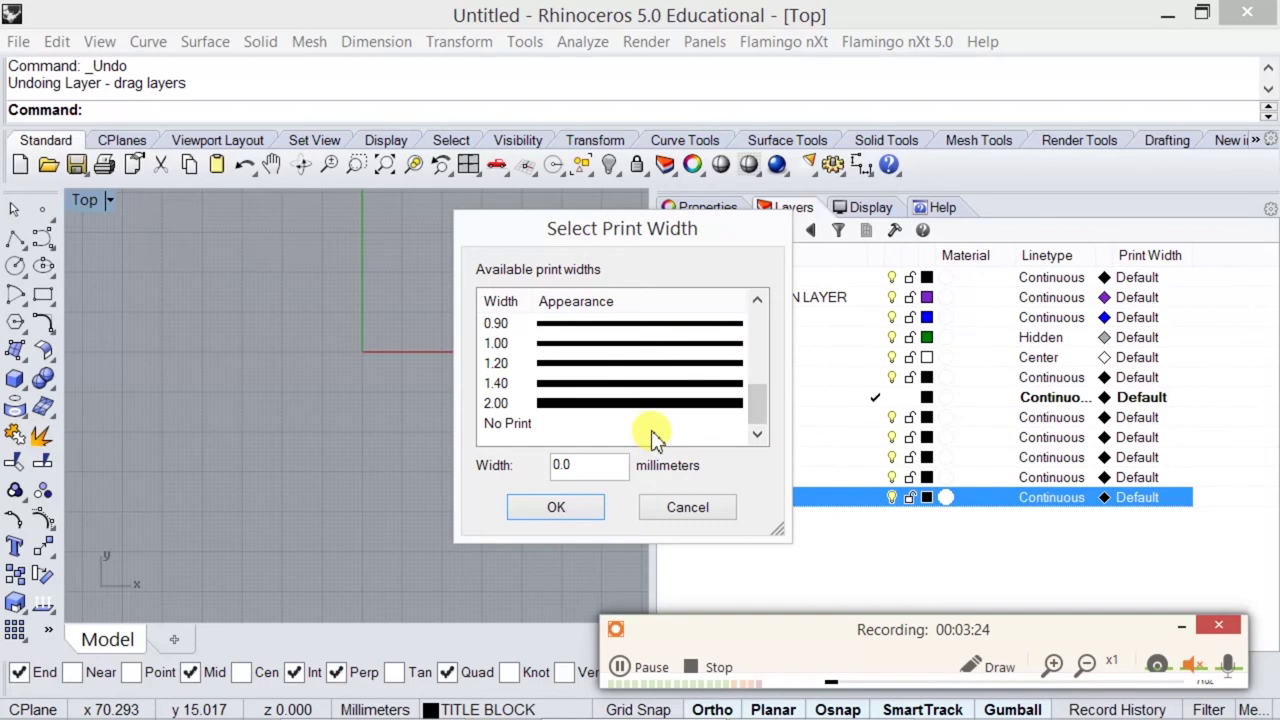
left_click(525, 428)
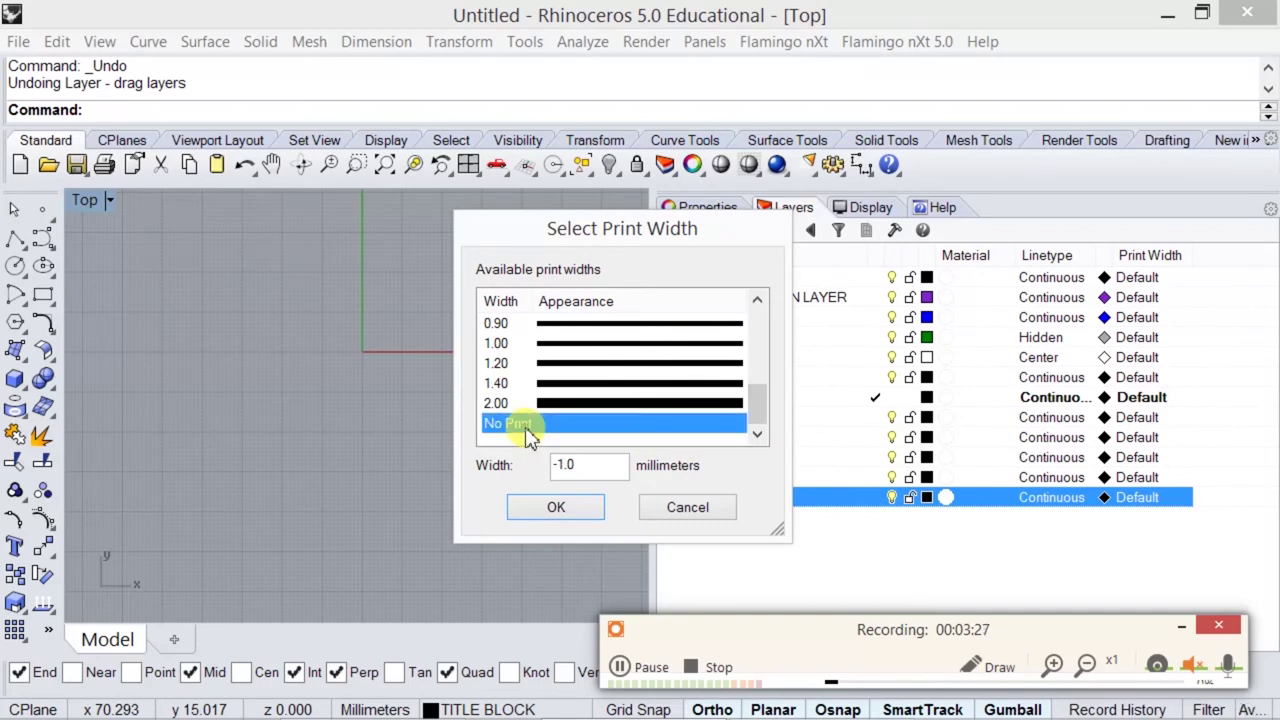
left_click(594, 516)
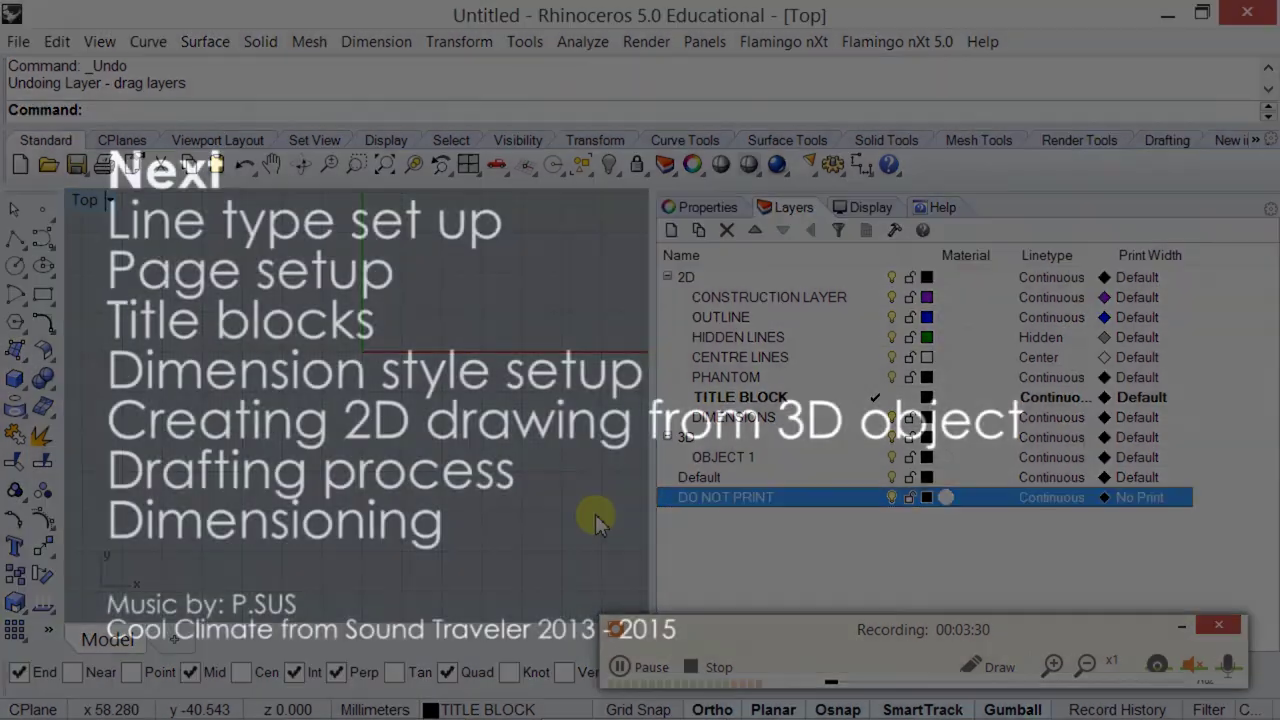